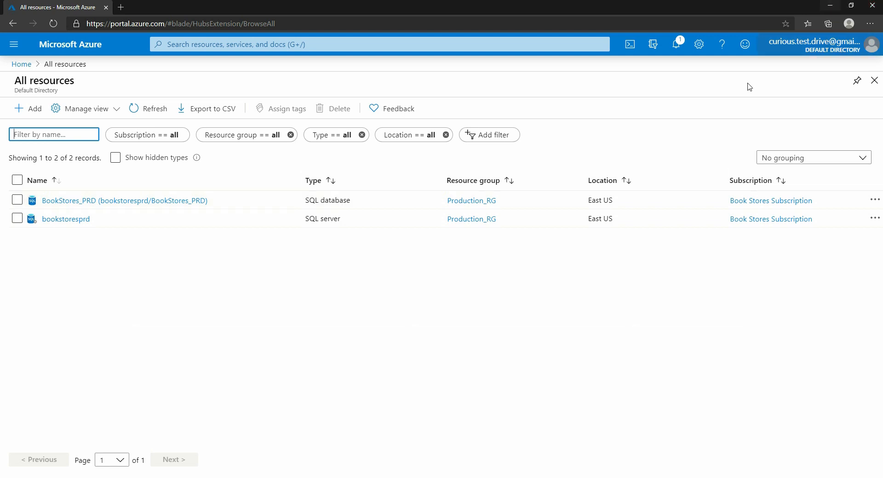
Switch from the Azure portal to Visual Studio and check which account is signed in
left_click(830, 7)
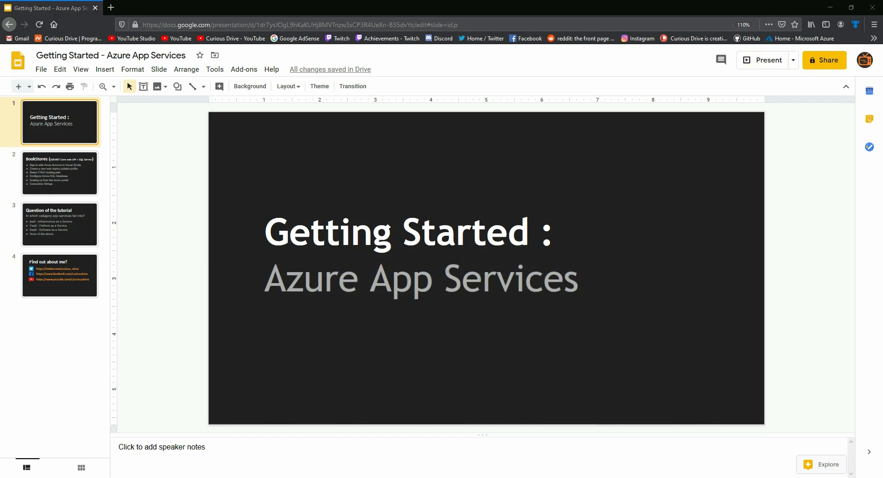
key("alt+Tab")
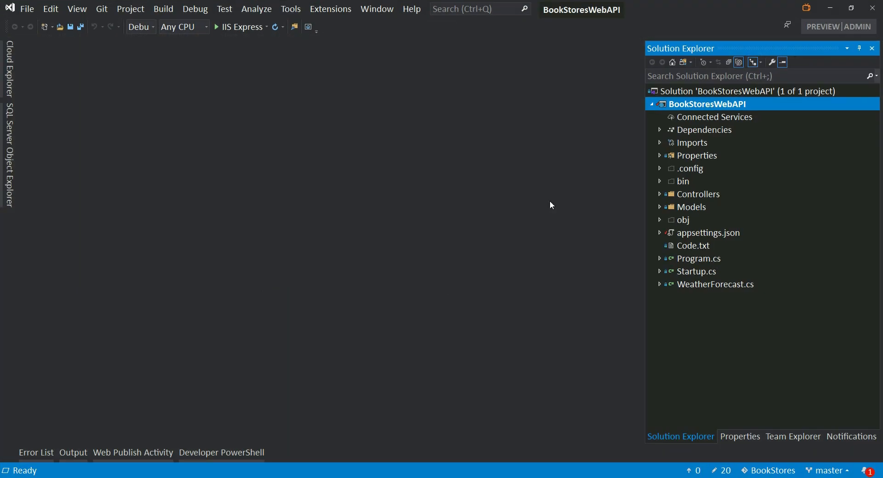
left_click(806, 7)
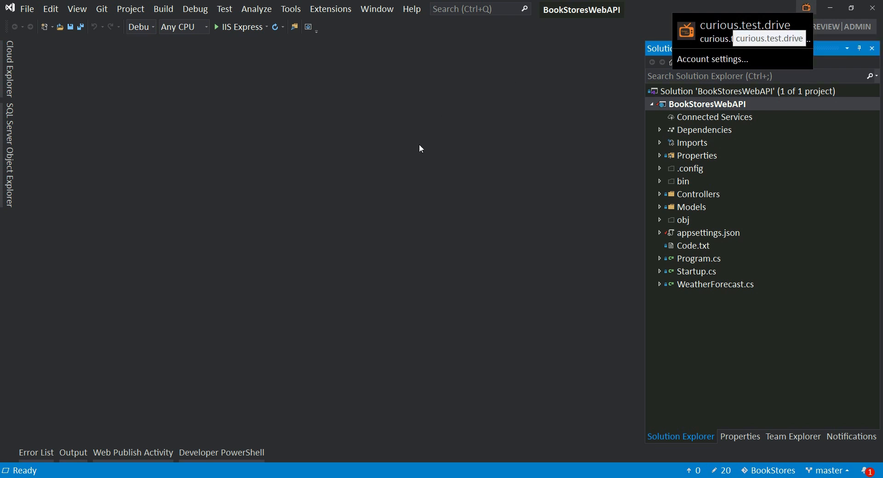
Look up the Azure Service Authentication account selection in the options by searching for "Azure", then close the options without changes
left_click(294, 13)
left_click(292, 10)
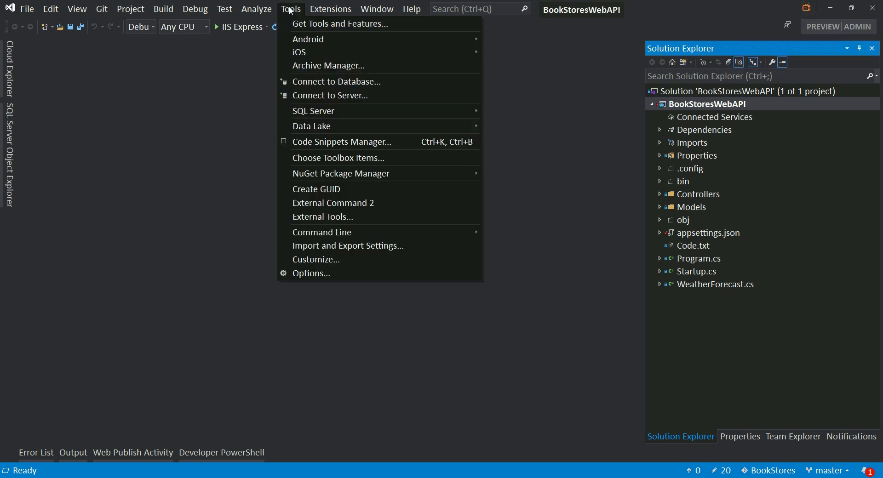
left_click(311, 275)
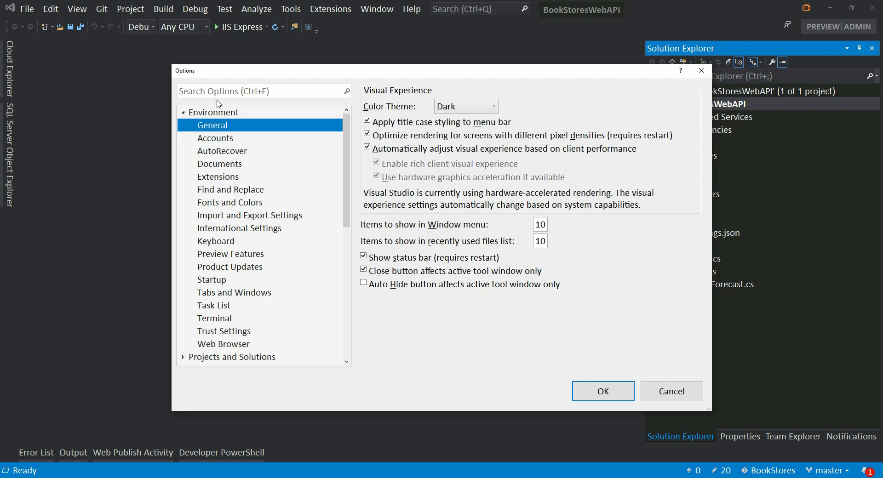
left_click(231, 90)
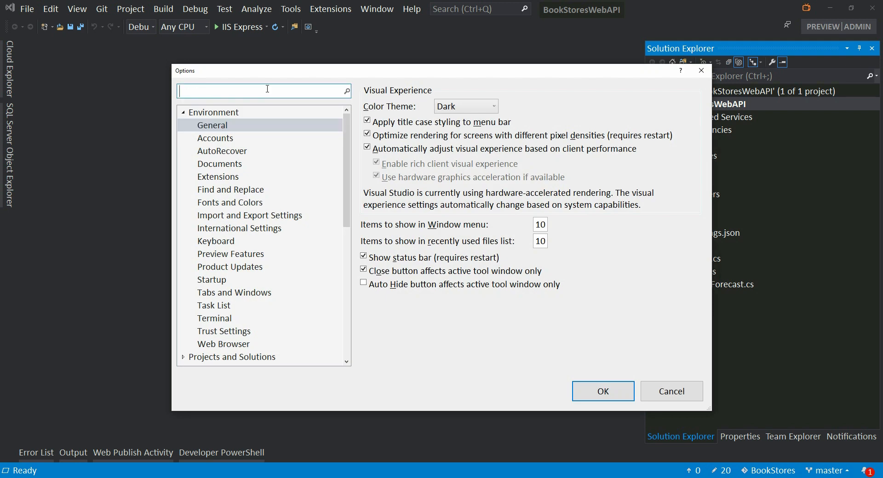
type("Azure")
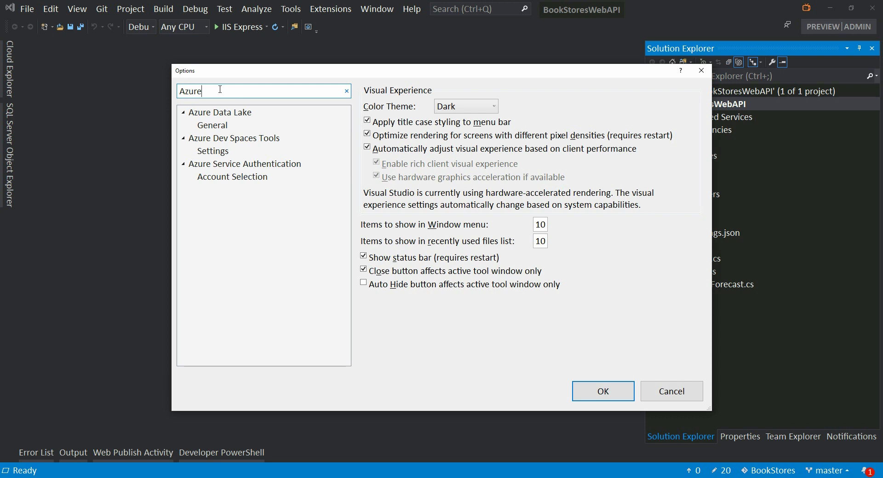
left_click(219, 177)
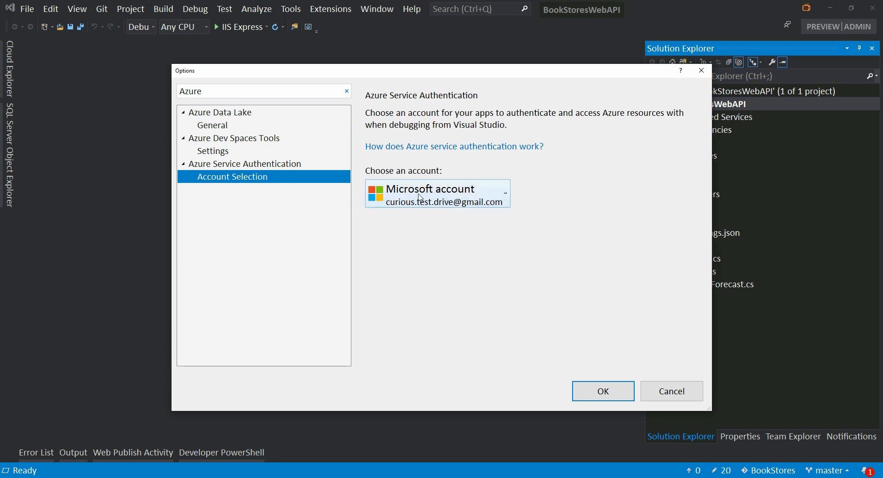
left_click(688, 393)
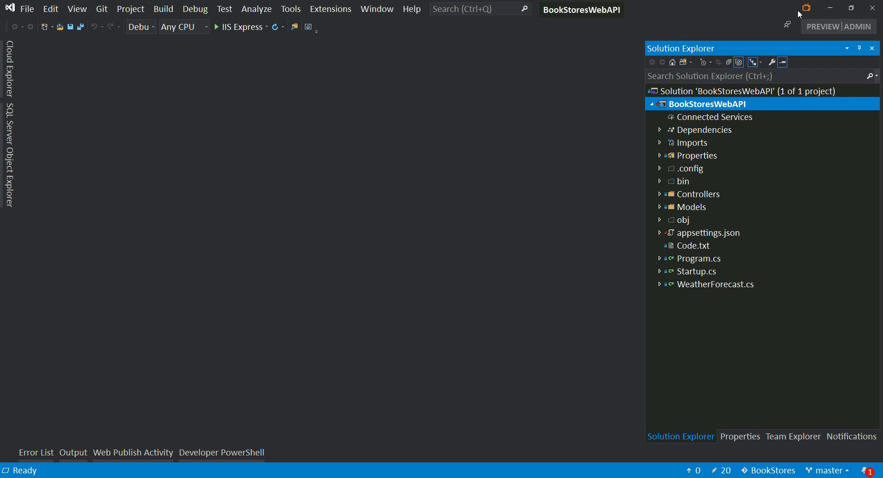
Run the BookStoresWebAPI project locally with IIS Express and inspect the JSON returned for publisher 1
left_click(235, 26)
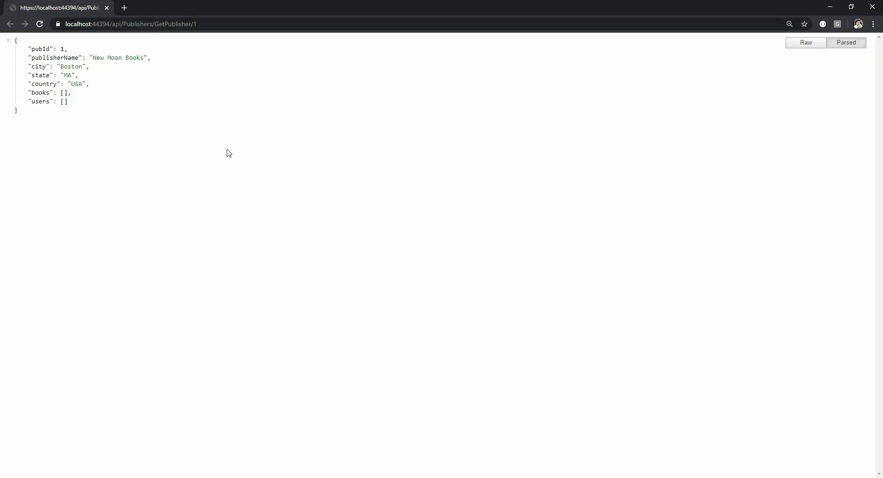
left_click_drag(148, 158, 10, 46)
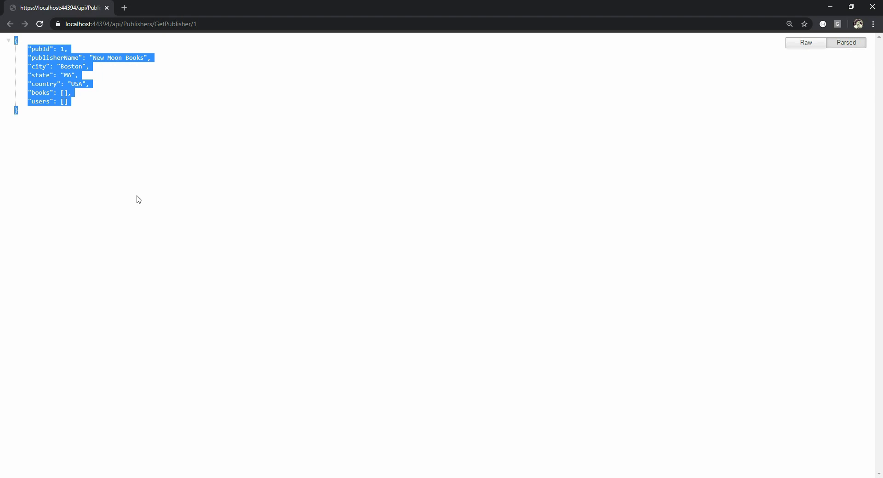
left_click(93, 126)
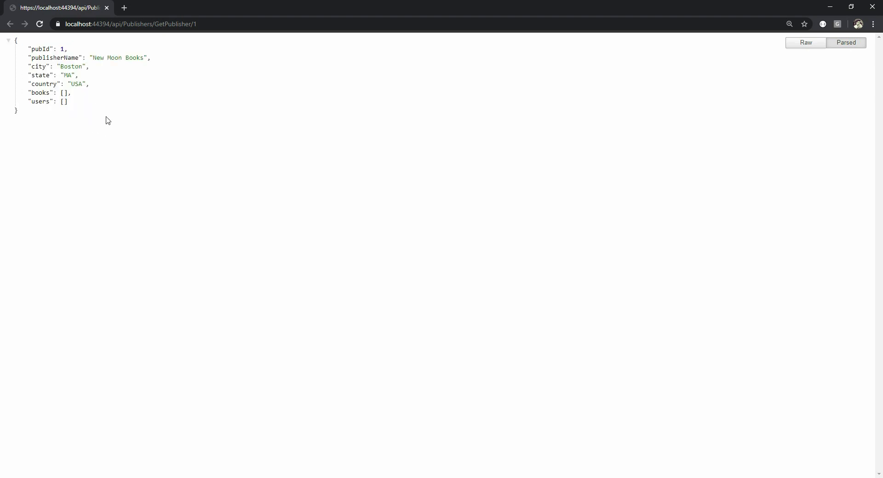
left_click_drag(82, 134, 14, 54)
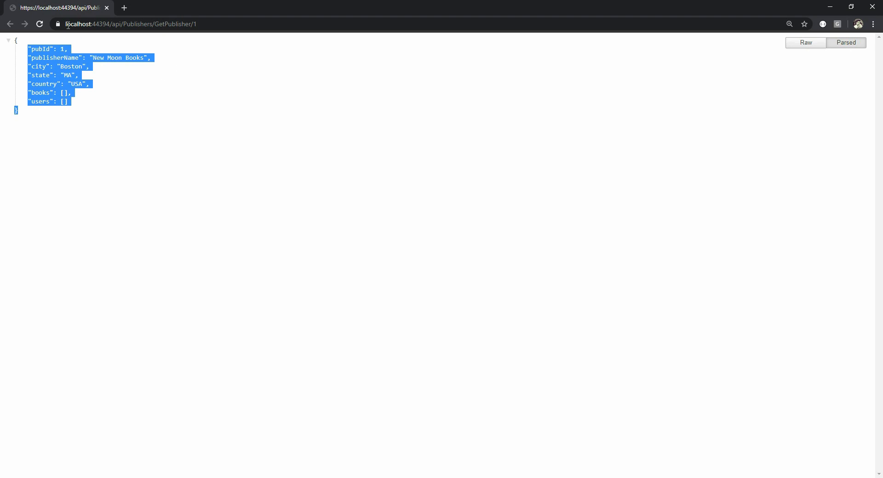
Open the API's Swagger page at localhost:44394/swagger
left_click_drag(68, 25, 301, 26)
type("swagger")
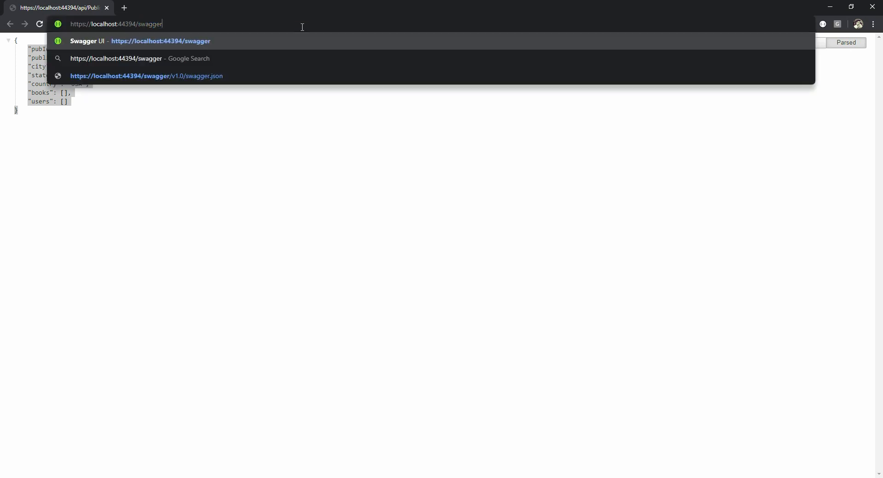
key("Return")
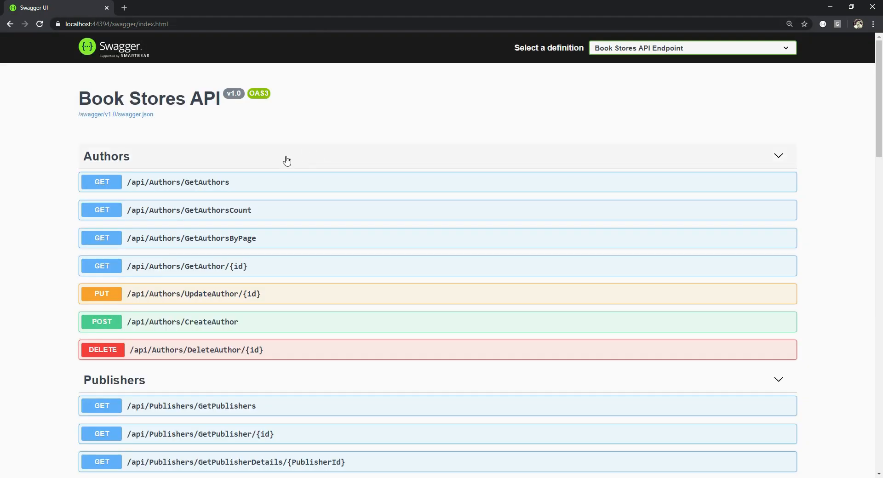
Try out and execute the GET /api/Authors/GetAuthors endpoint in Swagger
left_click(268, 186)
scroll(299, 247, "down", 2)
left_click(758, 112)
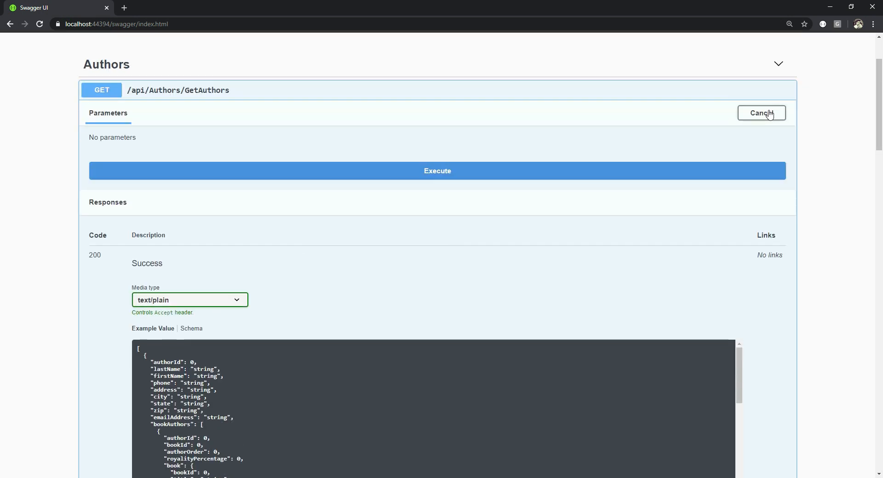
left_click(452, 174)
scroll(440, 243, "down", 4)
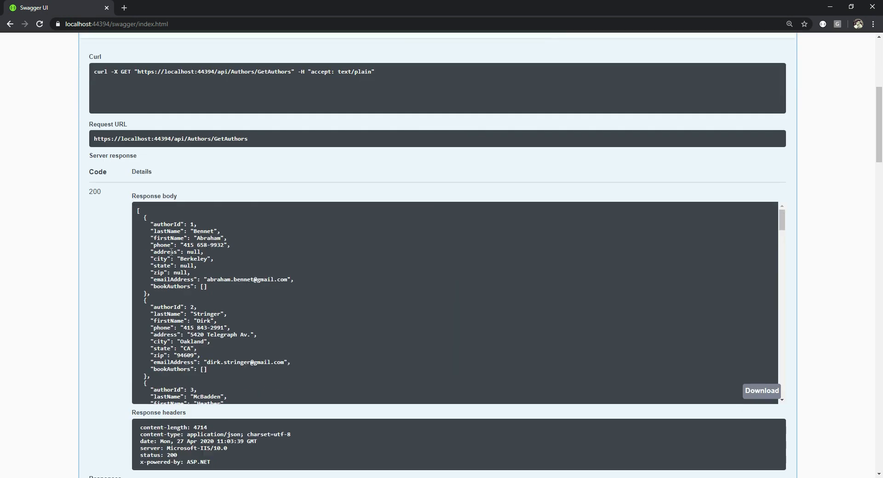
Review the author records in the response body and the localhost address, then close the browser to return to Visual Studio
left_click_drag(155, 231, 296, 365)
left_click(418, 329)
scroll(469, 236, "up", 3)
scroll(598, 202, "up", 2)
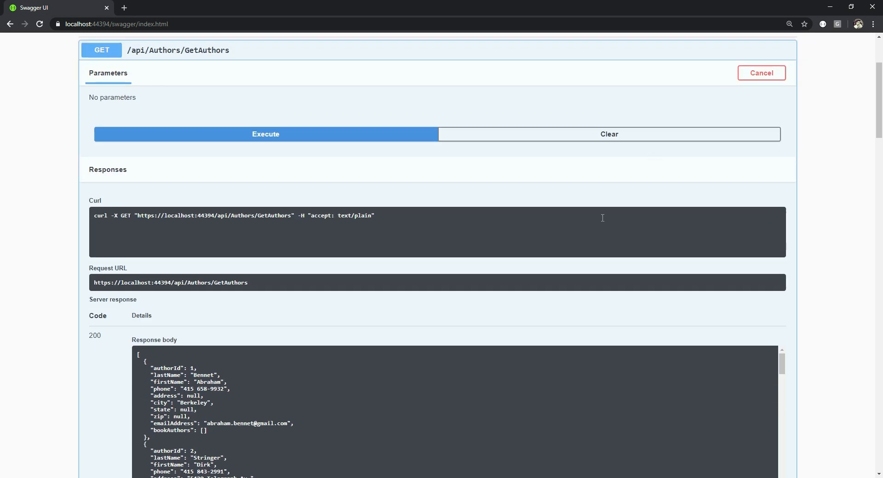
double_click(73, 25)
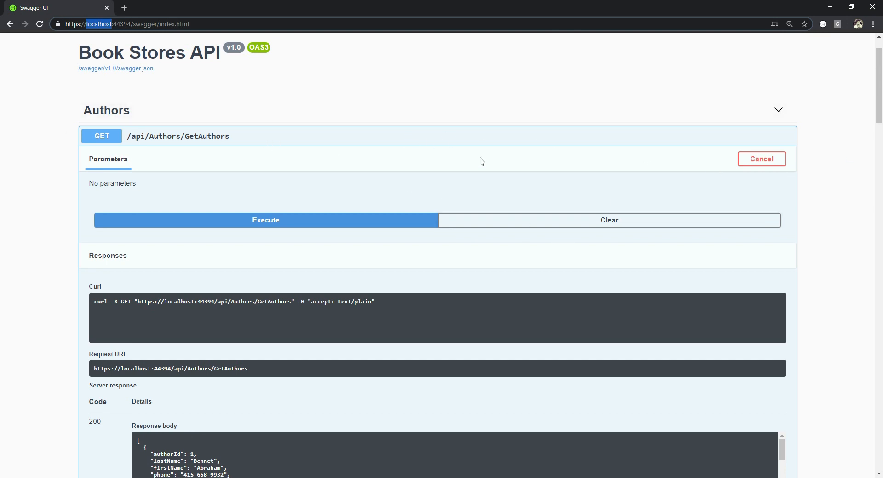
scroll(429, 301, "down", 4)
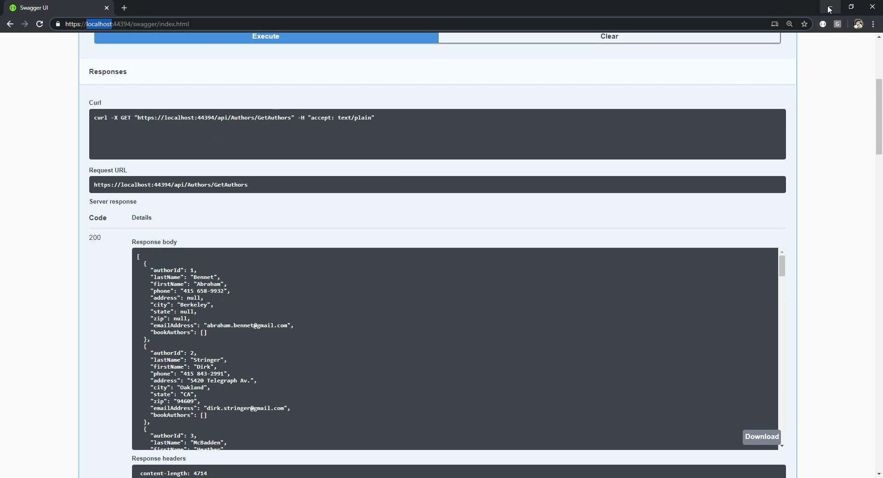
left_click(875, 9)
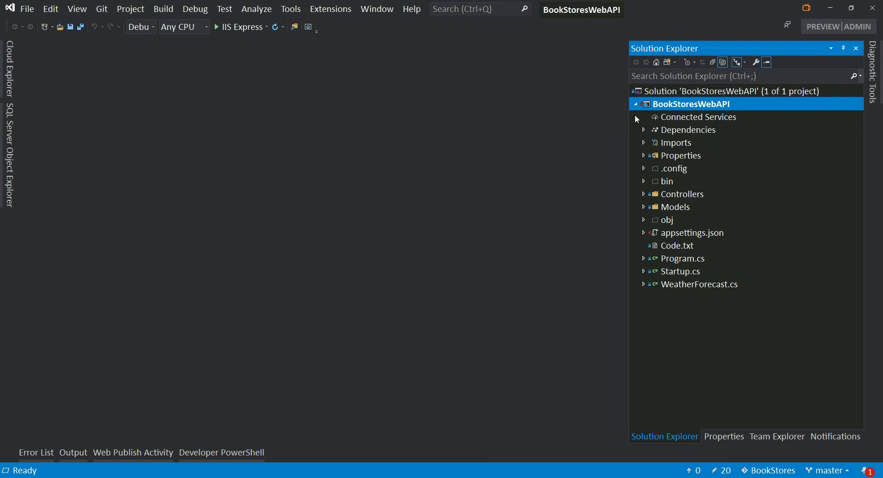
Start a new publish profile for the BookStoresWebAPI project with Azure as target and Azure App Service (Windows) as specific target
right_click(694, 107)
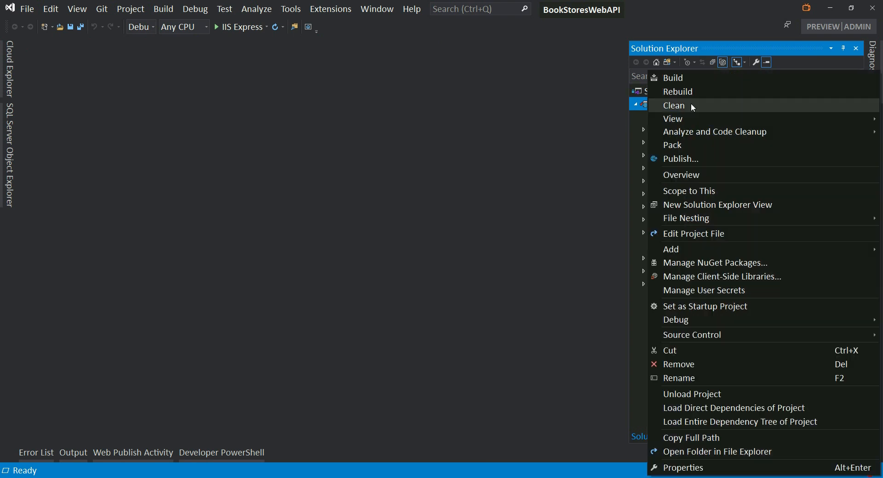
left_click(698, 162)
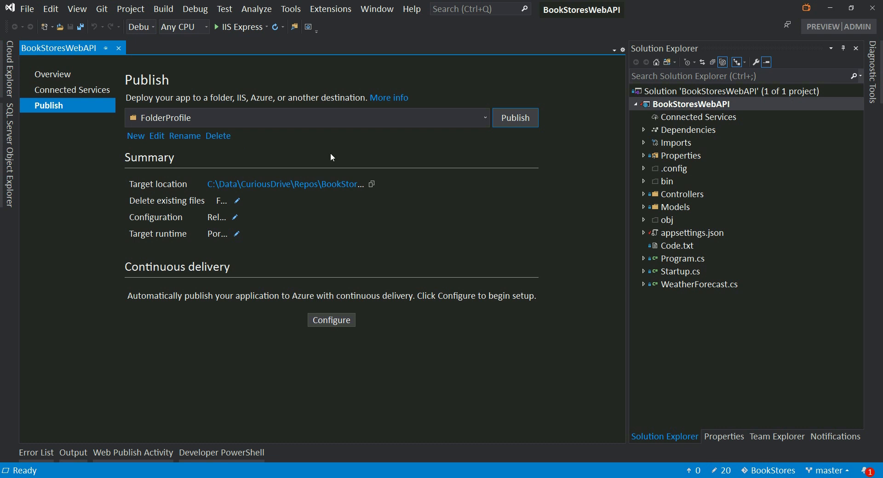
left_click(133, 140)
left_click_drag(257, 111, 143, 46)
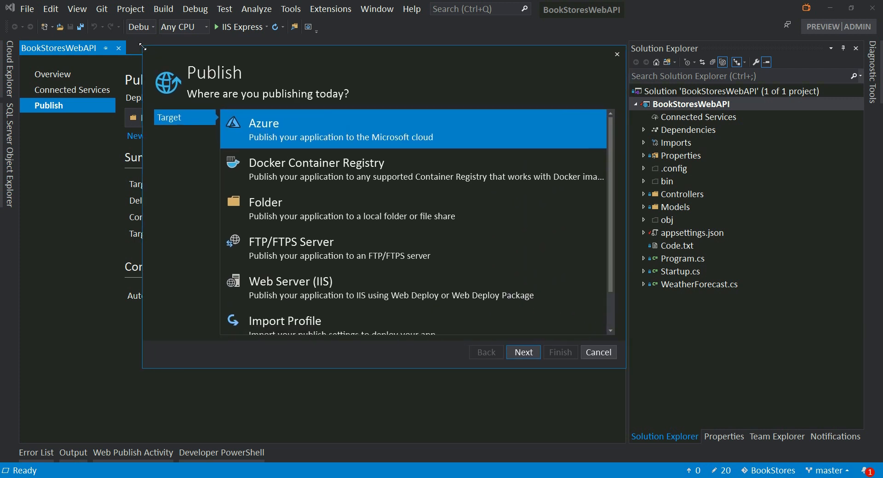
left_click_drag(358, 55, 353, 83)
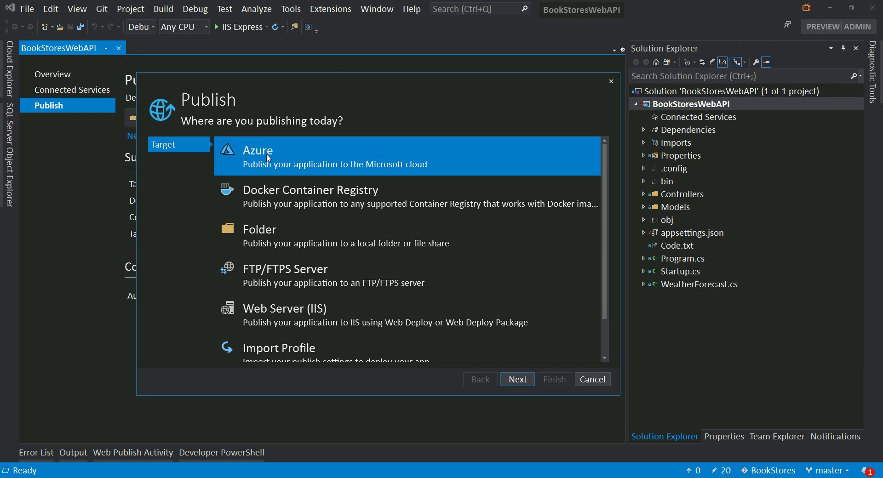
left_click(515, 381)
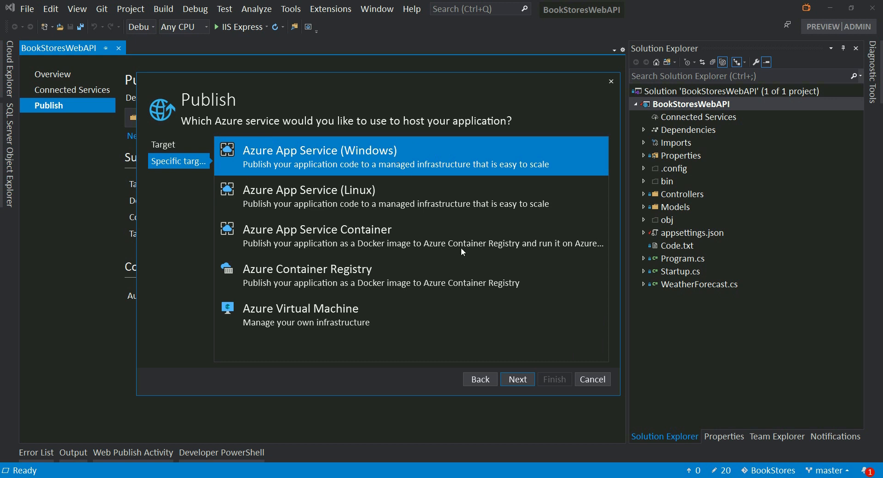
left_click(517, 381)
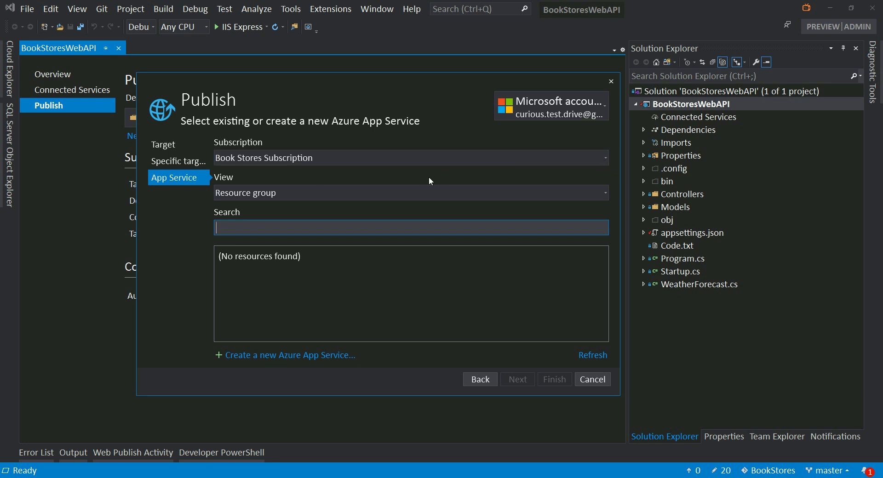
Keep Book Stores Subscription selected and open the creation form for a new Azure App Service, resized to show its fields
left_click(606, 158)
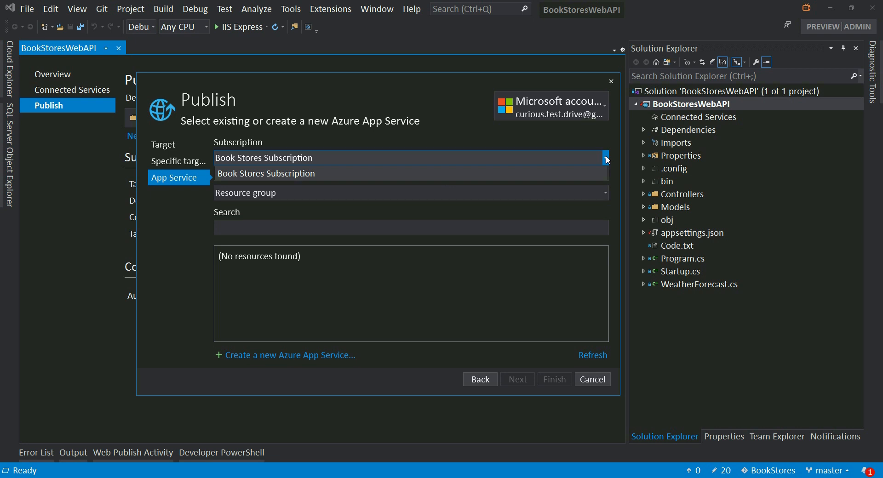
left_click(458, 126)
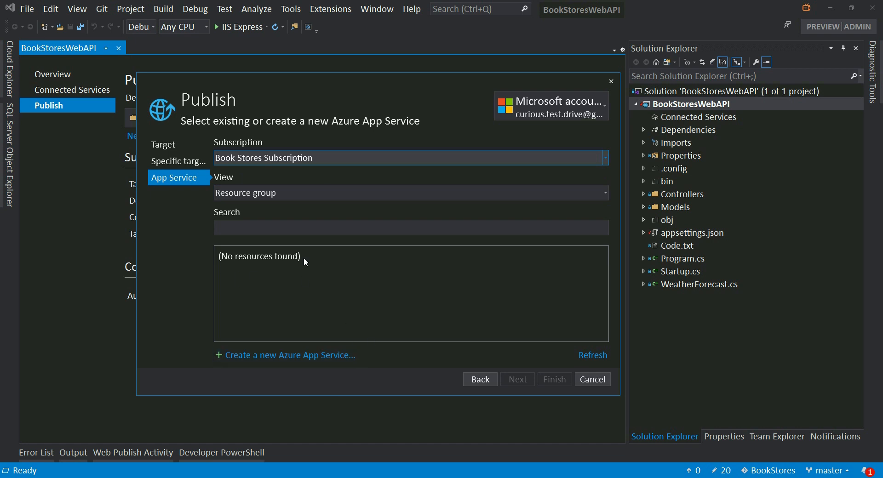
left_click(280, 357)
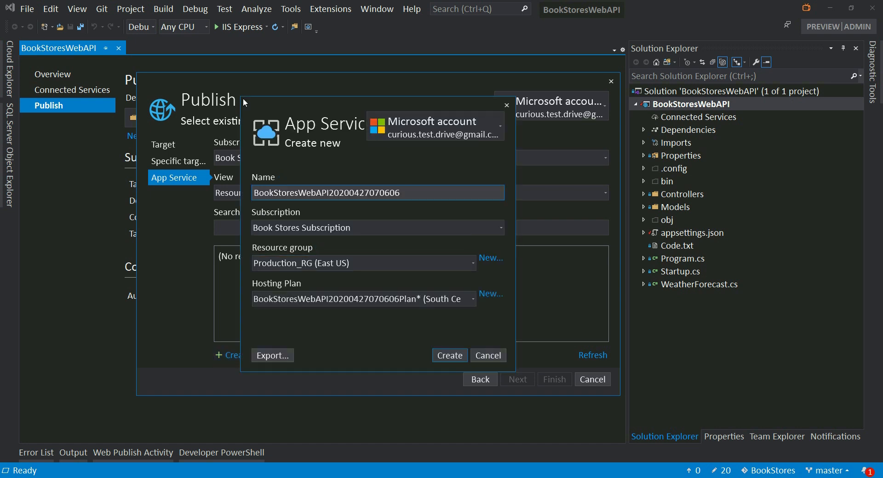
left_click_drag(240, 98, 154, 69)
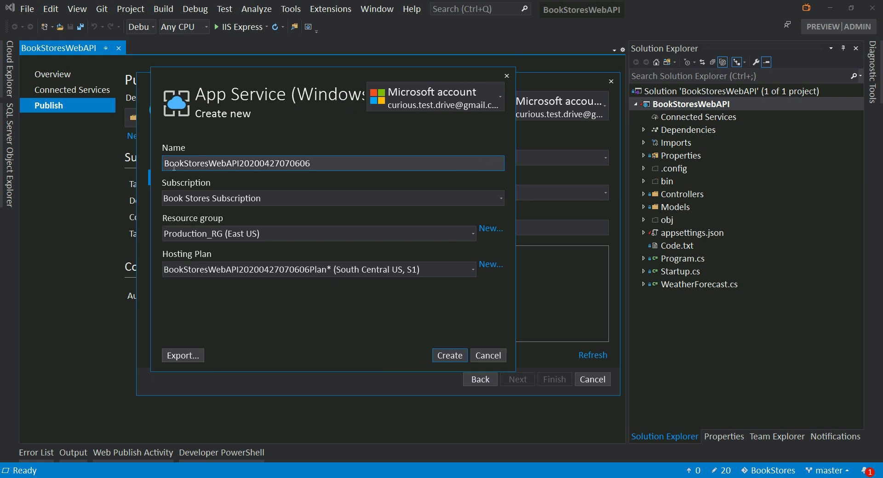
left_click_drag(296, 79, 343, 92)
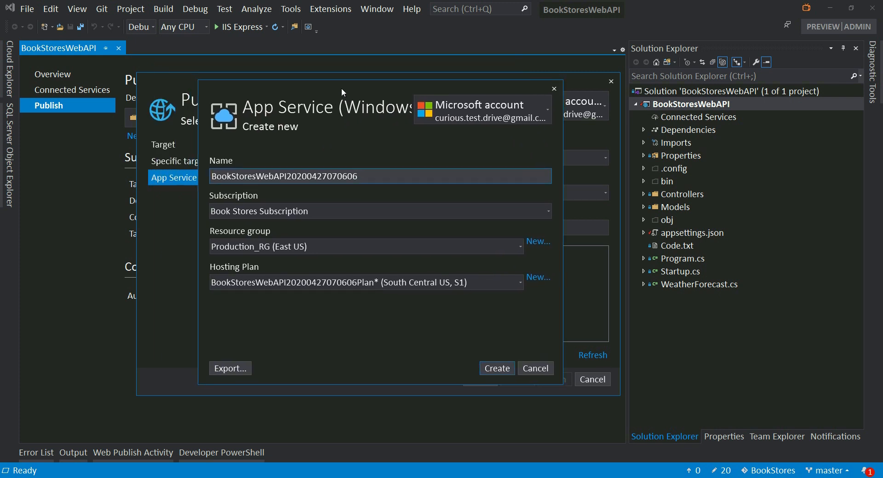
Shorten the new App Service's name to BookStoresWebAPI by removing the numeric suffix
left_click_drag(212, 178, 292, 176)
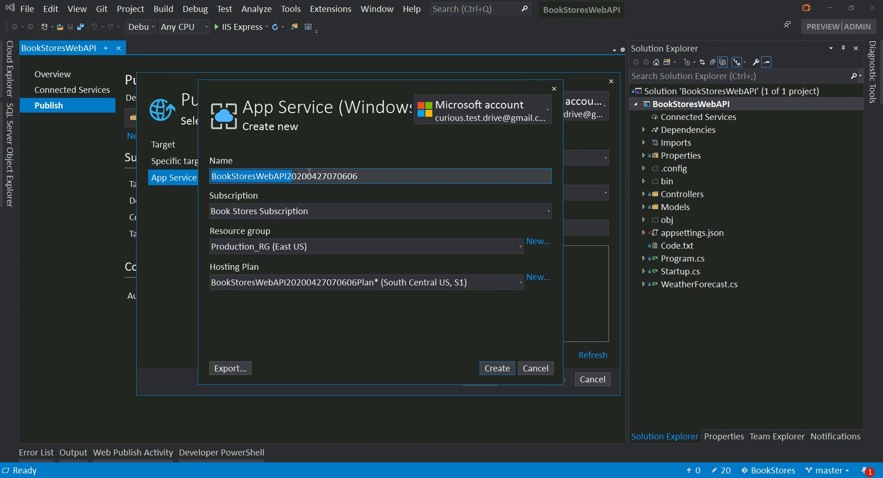
left_click(308, 176)
left_click_drag(286, 177, 358, 176)
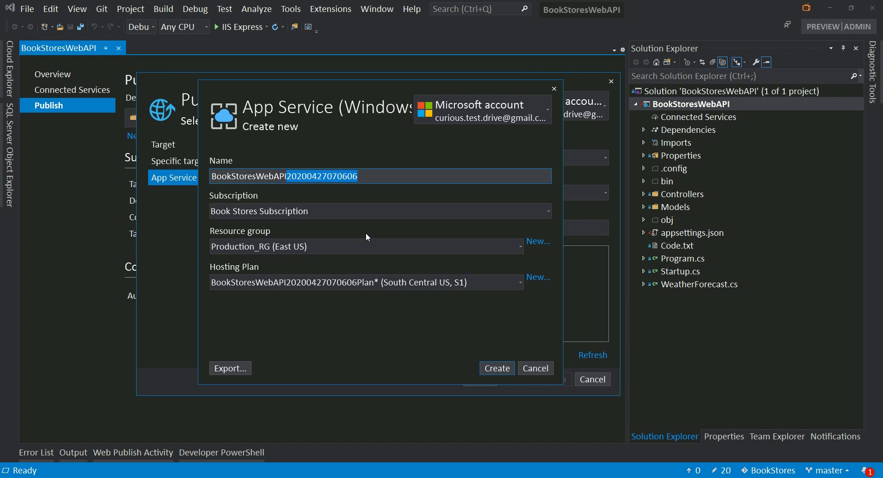
key("BackSpace")
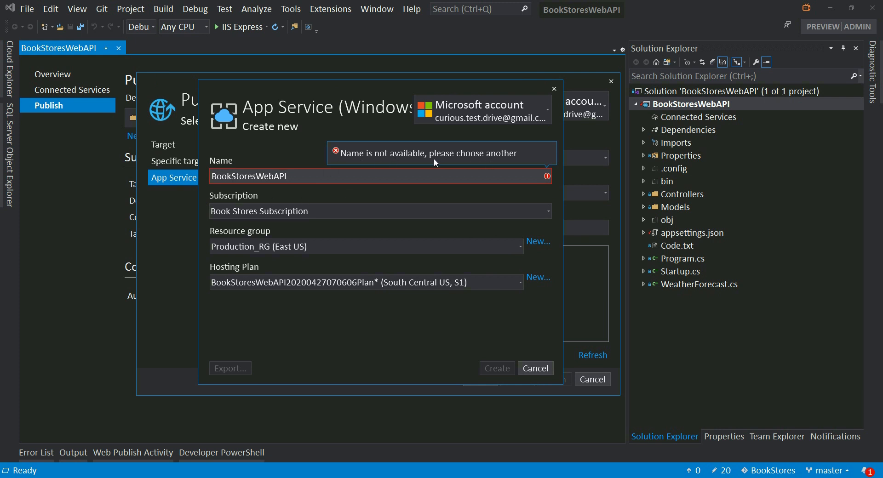
Rename the new App Service as BookStoresAPI by removing "Web" from the name
left_click(274, 176)
key("BackSpace")
key("BackSpace")
key("BackSpace")
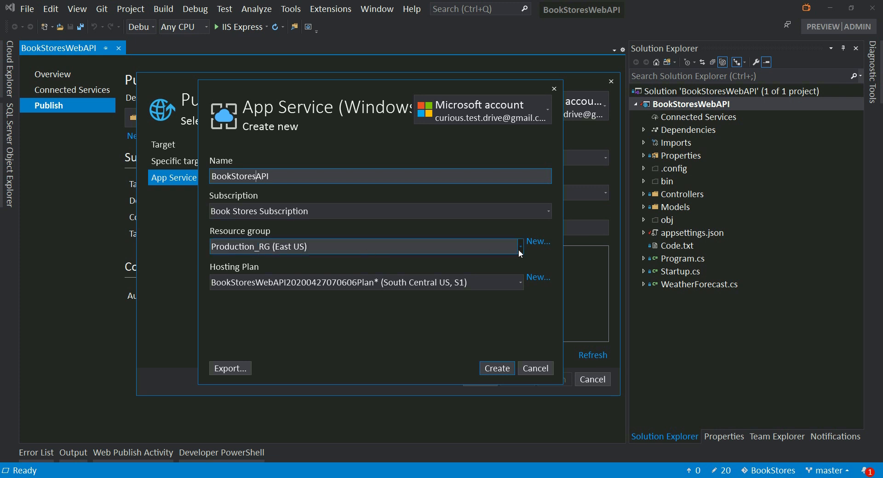
Dismiss creating a new resource group and choose the existing Production_RG (East US) for the App Service
left_click(539, 243)
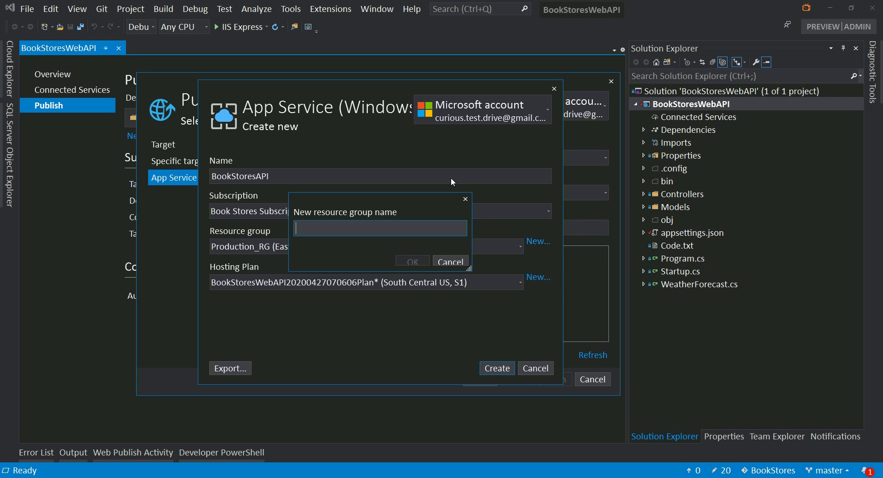
left_click(450, 261)
left_click(521, 249)
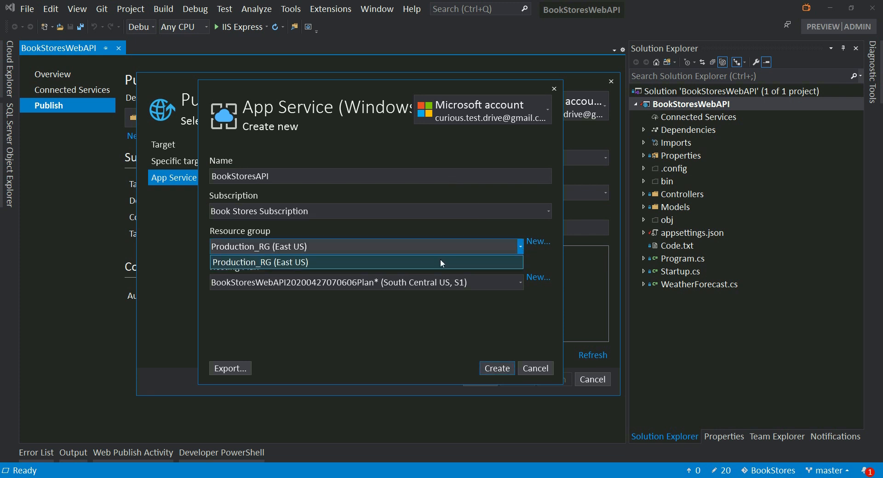
left_click(398, 262)
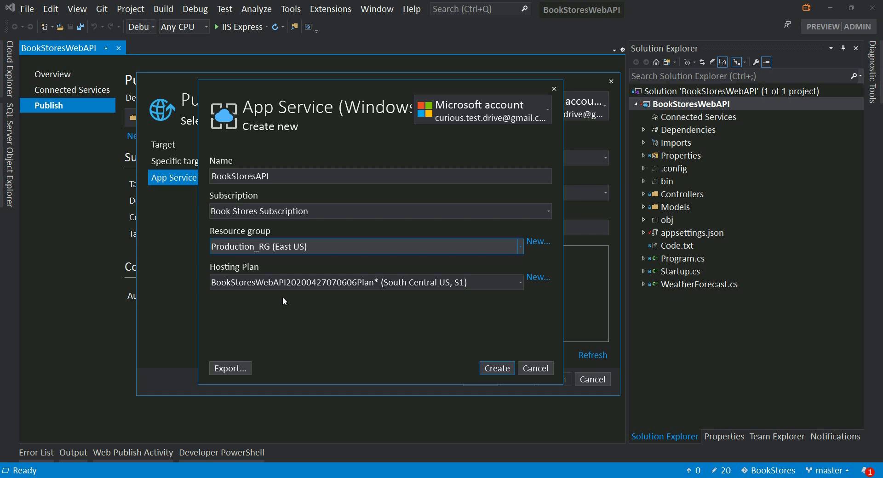
Start a new hosting plan and name it BookStoresWebAPIPlan by removing the numeric part of the suggested name
left_click(521, 284)
left_click(456, 328)
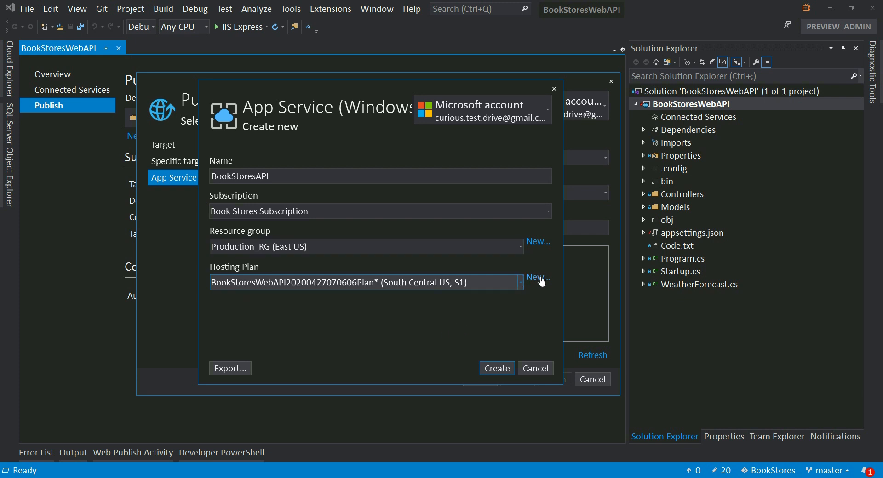
left_click(539, 278)
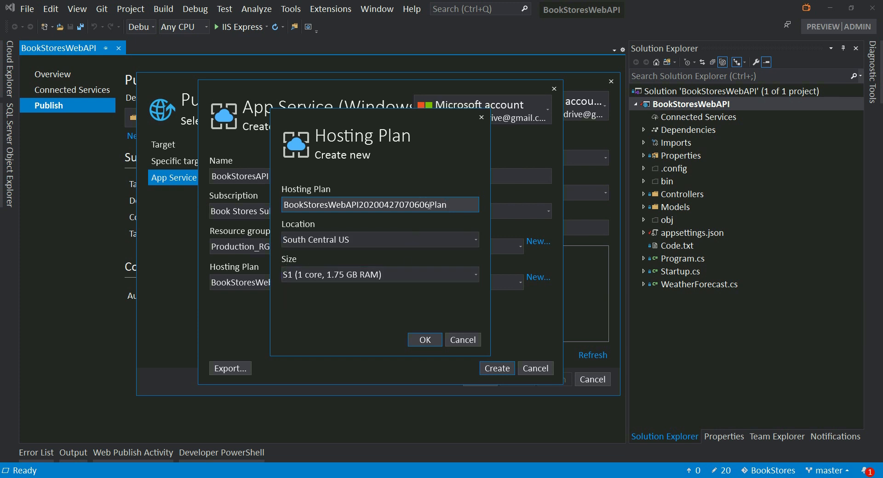
left_click(429, 205)
key("BackSpace")
key("BackSpace")
key("BackSpace")
key("BackSpace")
key("BackSpace")
key("BackSpace")
key("BackSpace")
key("BackSpace")
key("BackSpace")
key("BackSpace")
key("BackSpace")
key("BackSpace")
key("BackSpace")
key("BackSpace")
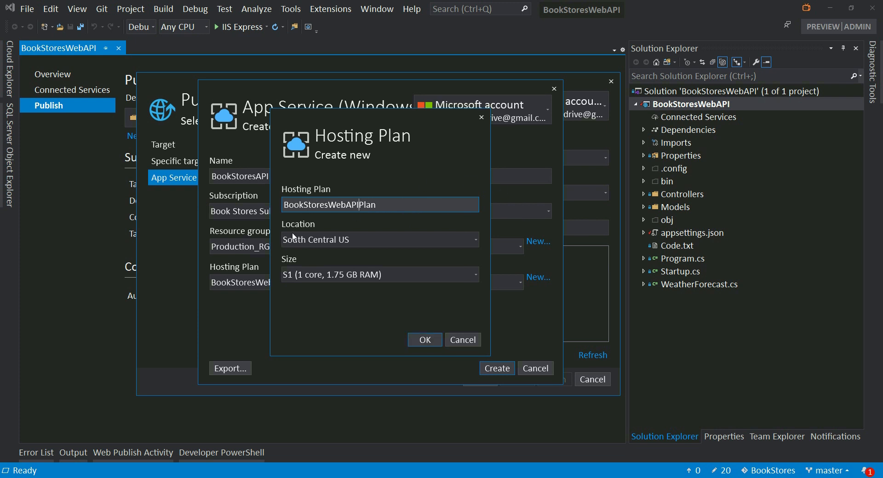
Set the hosting plan's location to East US and its size to Free, and accept the plan
left_click(374, 241)
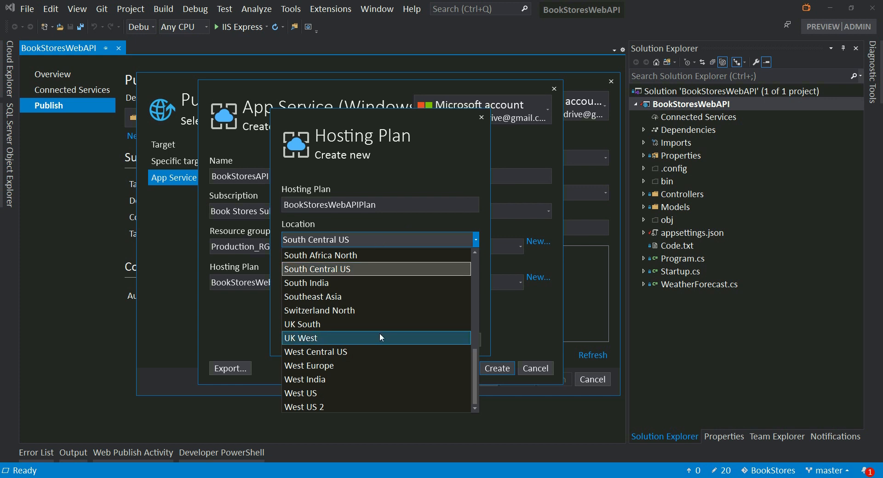
scroll(381, 334, "up", 4)
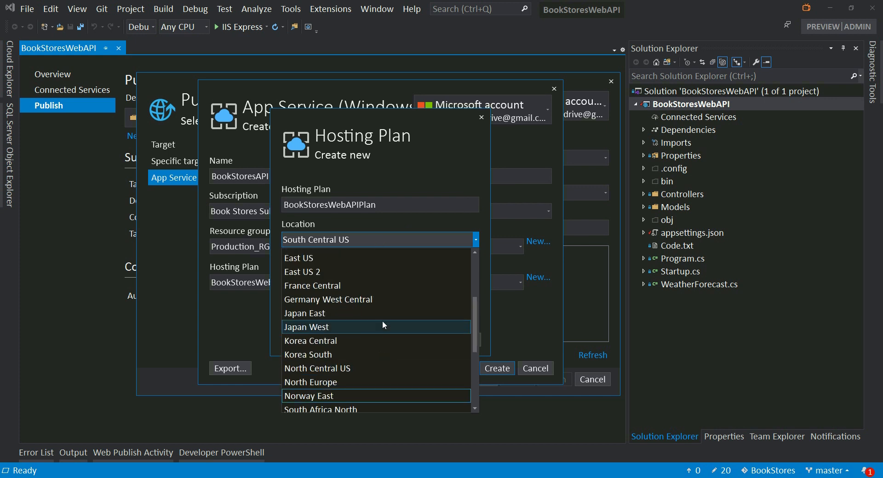
left_click(359, 259)
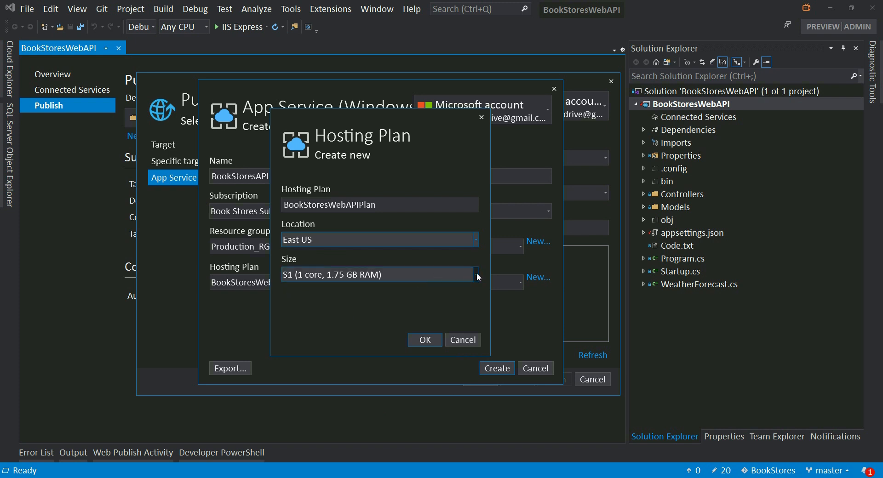
left_click(460, 275)
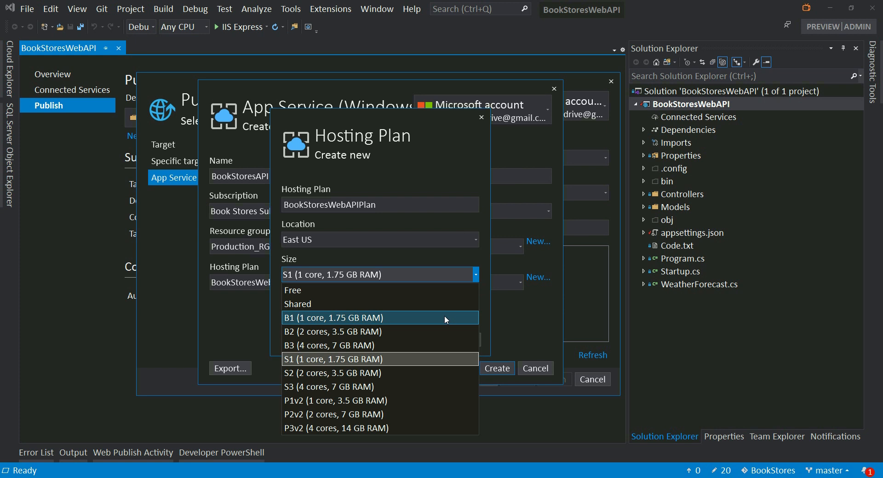
left_click(299, 291)
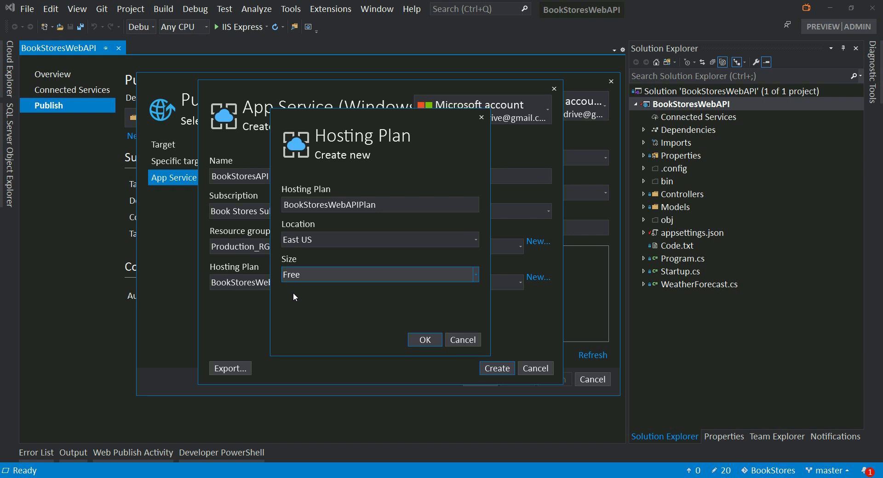
left_click(427, 340)
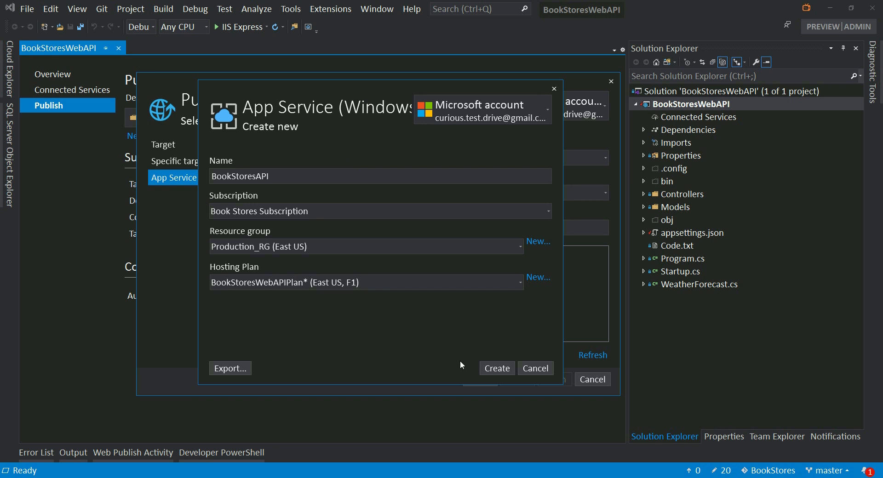
Create the BookStoresAPI App Service, check its entry and Deployment Slots under Production_RG, and finish the publish profile
left_click(503, 373)
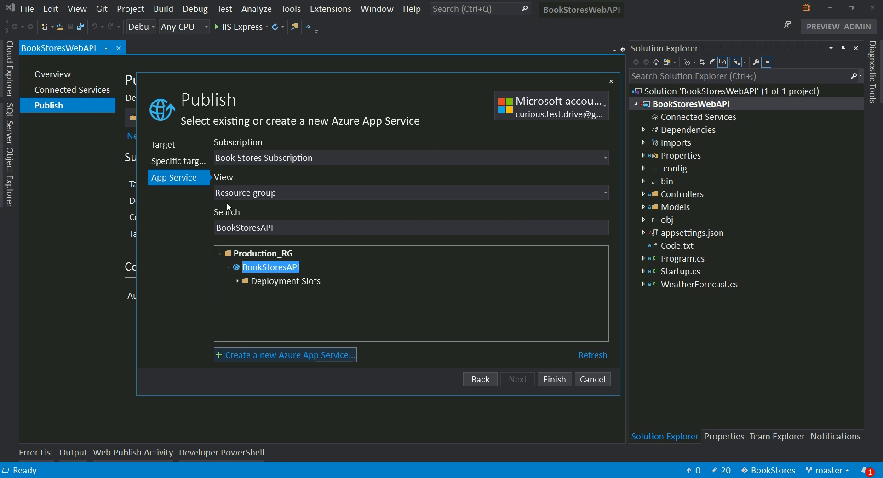
left_click_drag(217, 228, 279, 235)
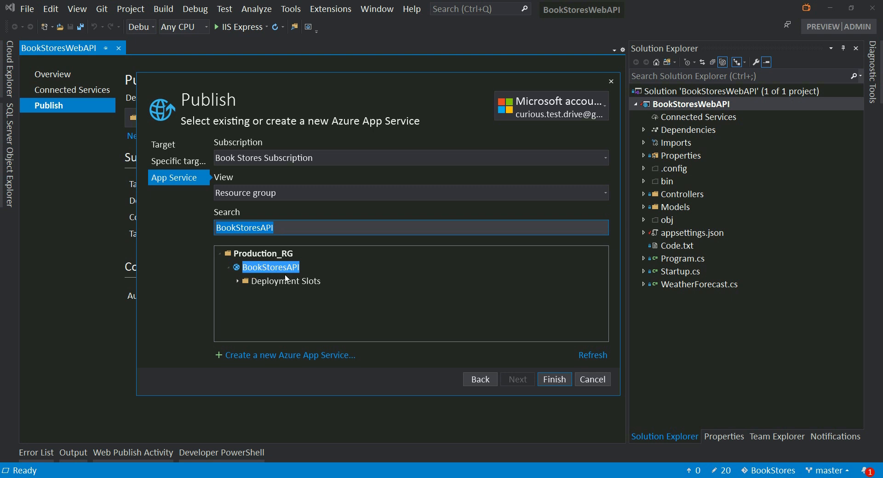
left_click(237, 280)
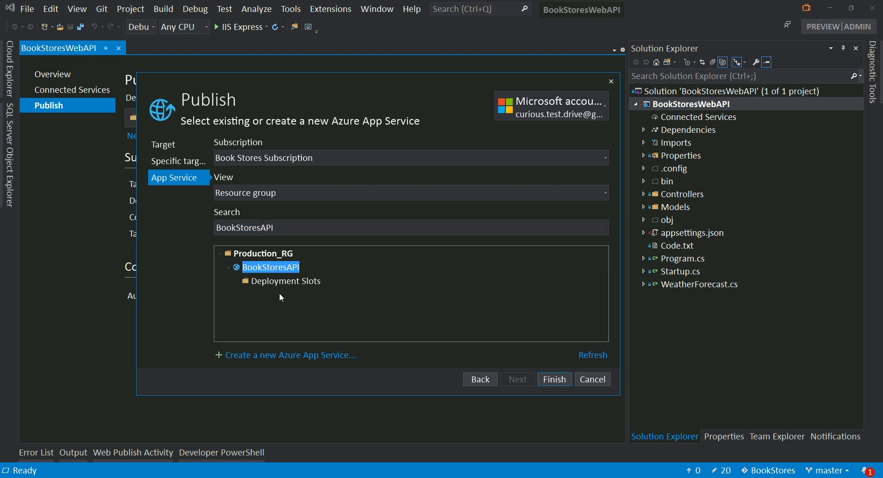
left_click(317, 284)
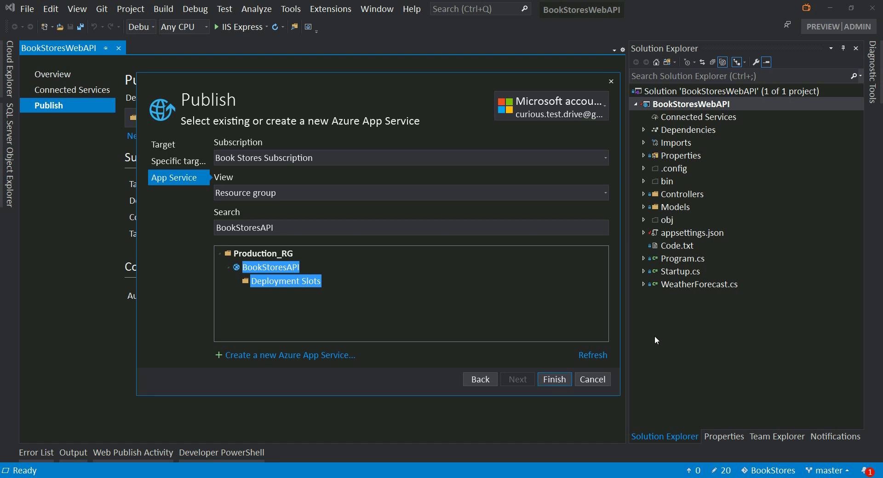
left_click(554, 379)
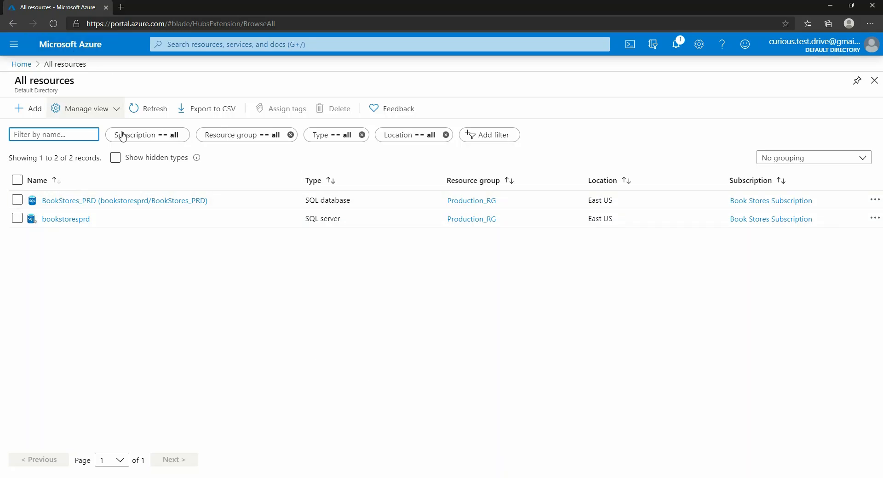
Switch to the Azure portal, refresh All resources, and inspect the BookStoresAPI App Service and its default site, closing the site when done
left_click(154, 114)
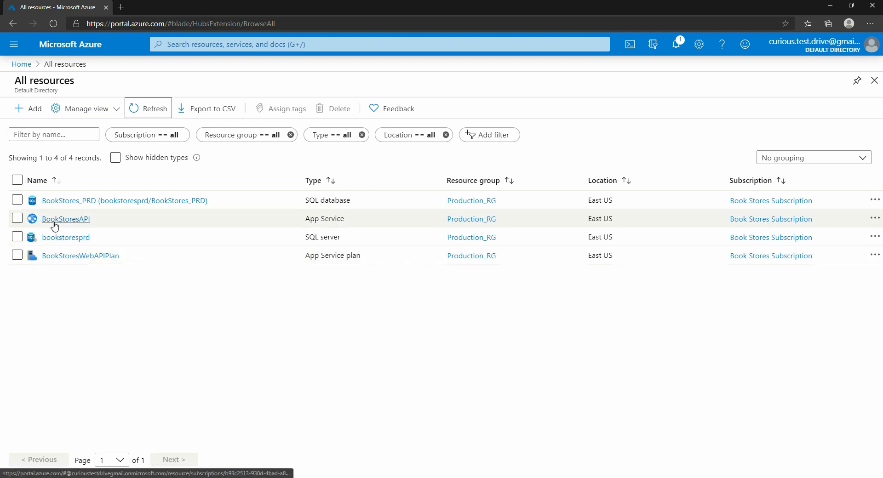
left_click(69, 221)
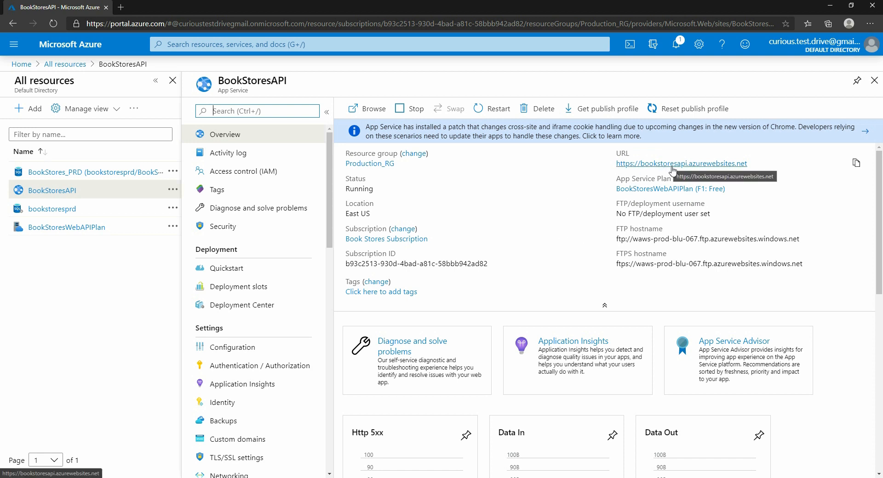
left_click(696, 164)
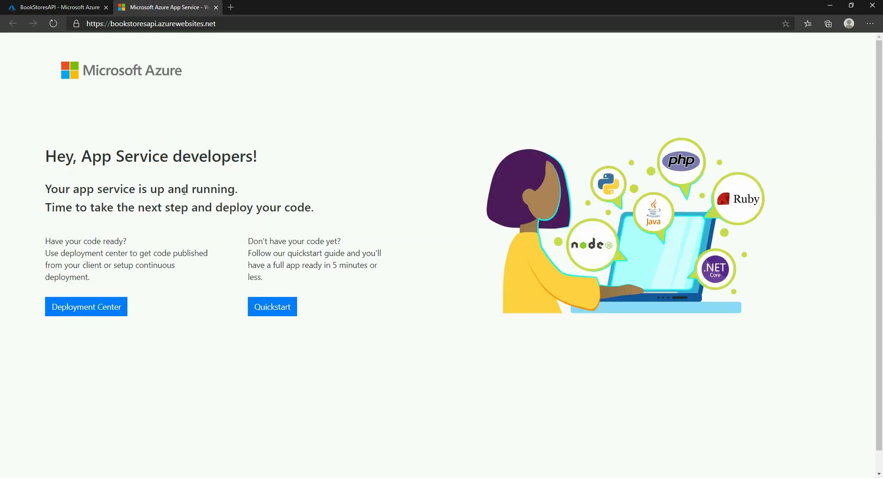
left_click_drag(45, 156, 266, 162)
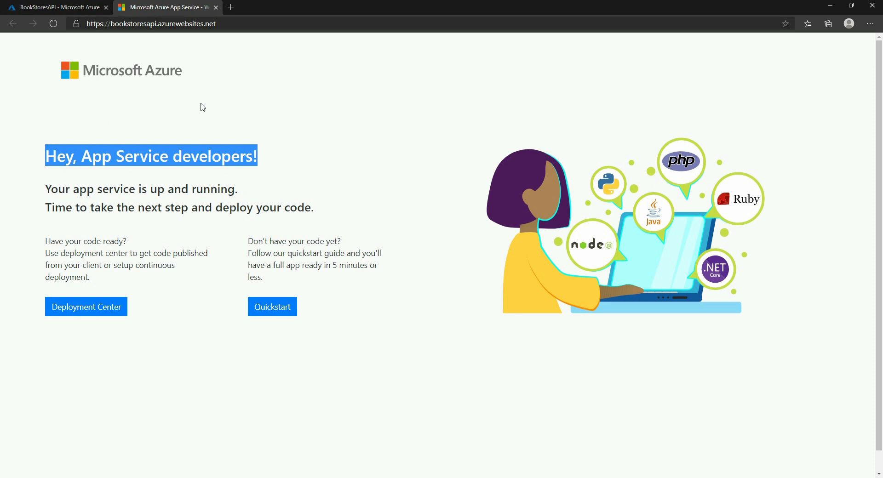
left_click(216, 8)
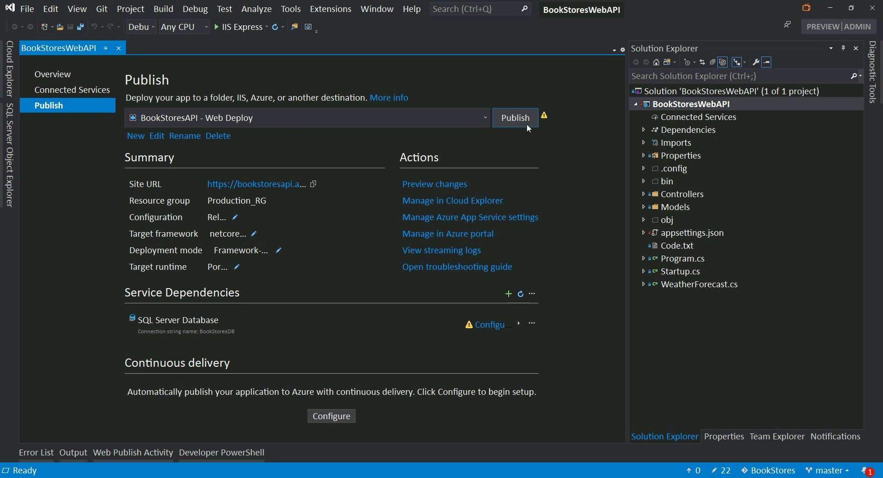
Back in Visual Studio, check the BookStoresDB connection string name in appsettings.json and return to the publish overview
mouse_move(545, 119)
double_click(699, 233)
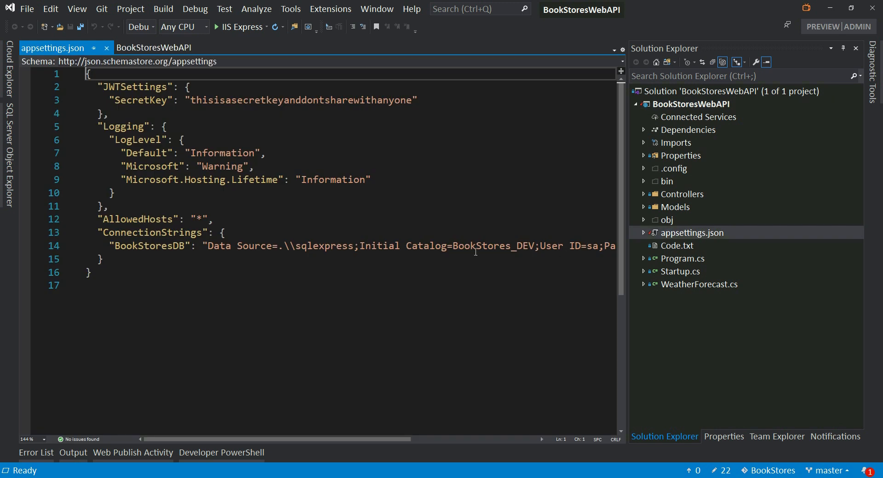
double_click(161, 247)
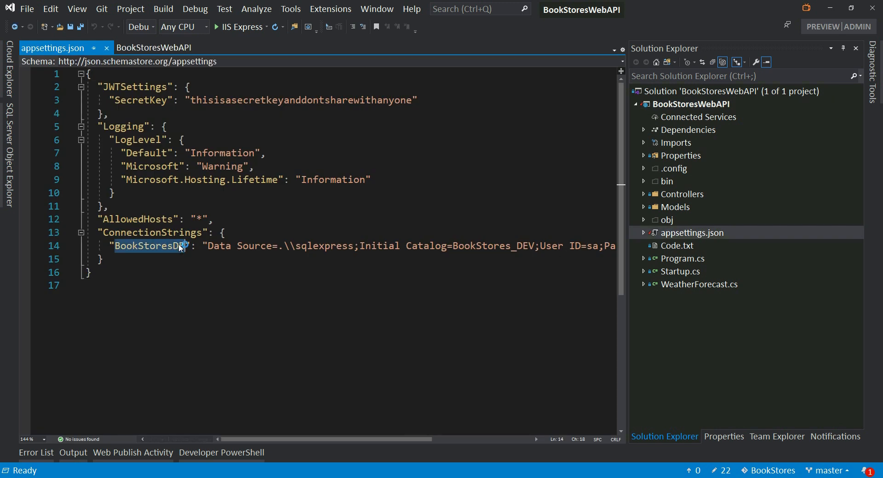
left_click(164, 48)
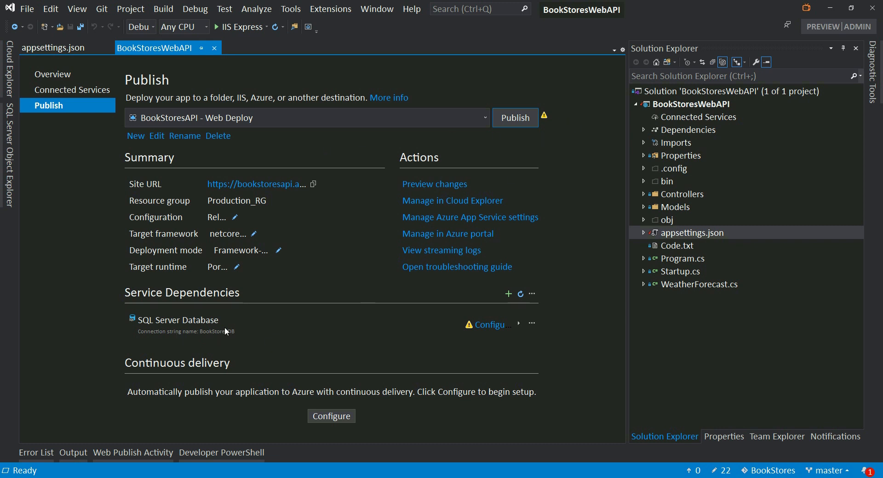
Configure the SQL Server Database dependency as Azure SQL Database, choosing BookStores_PRD on the bookstoresprd server
left_click(485, 325)
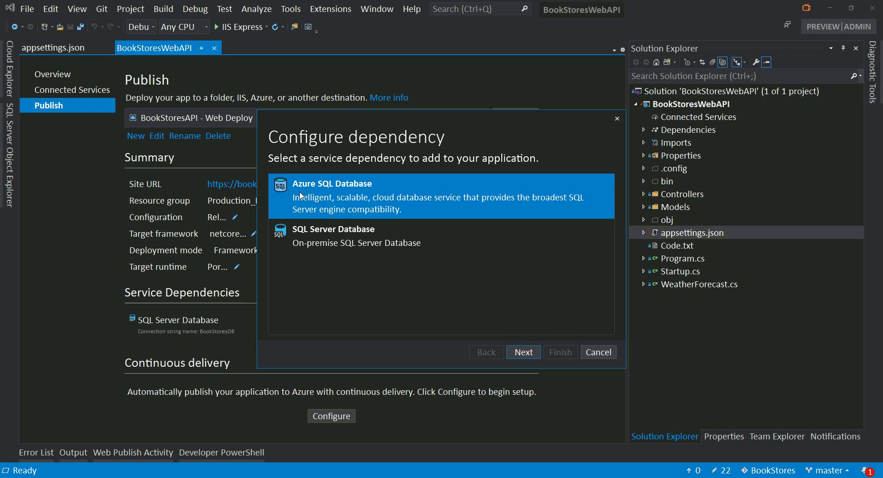
left_click(523, 352)
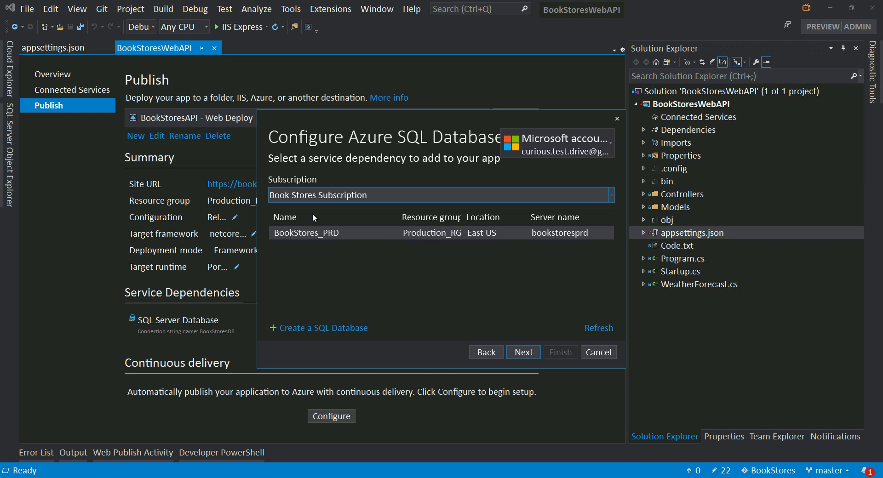
left_click(296, 232)
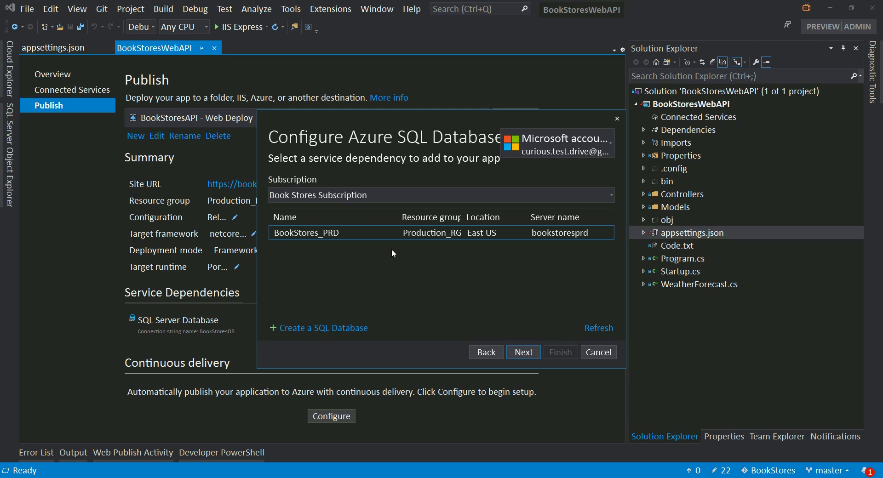
left_click(531, 352)
Enter the database connection user name and password for the BookStoresDB connection string
left_click(308, 227)
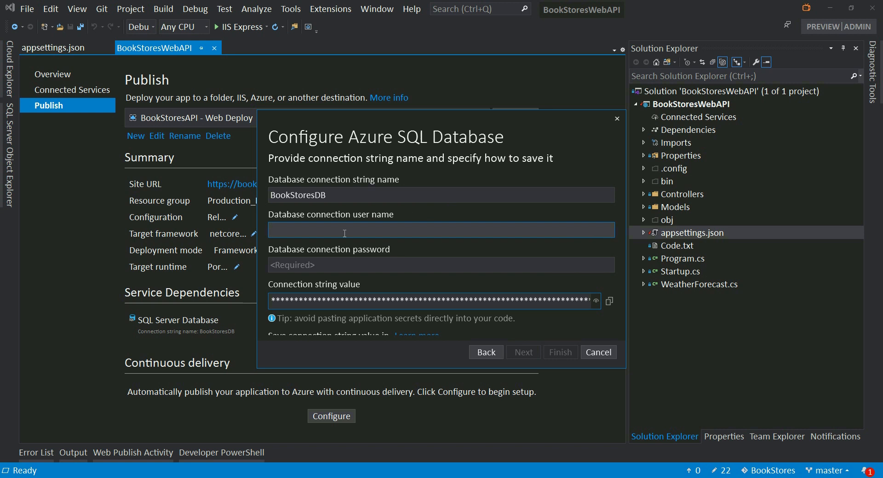
type("curious.drive")
left_click(354, 270)
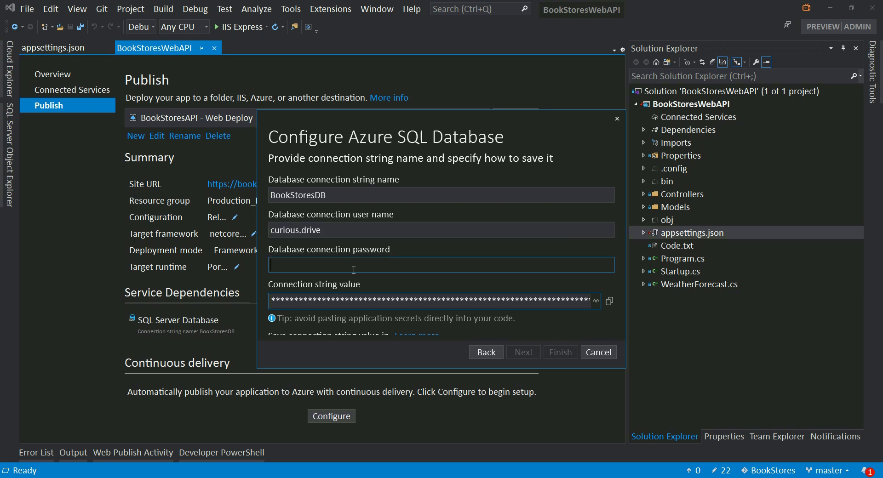
type("********")
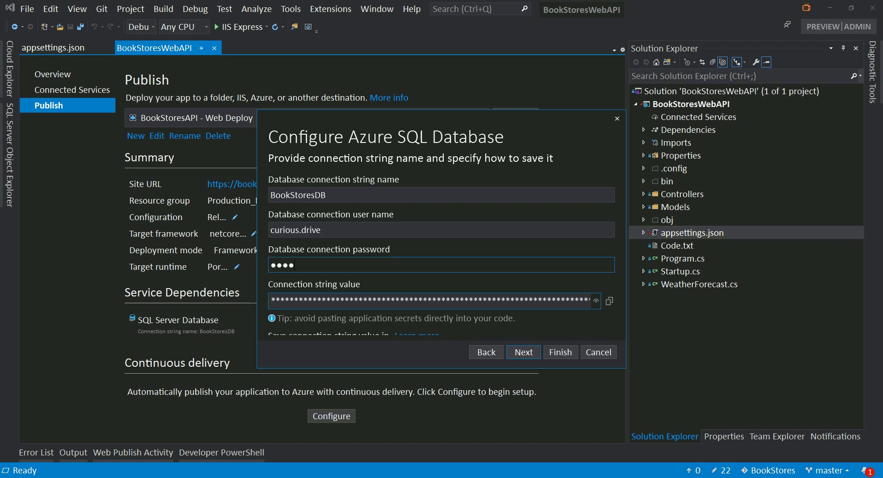
type("****")
Apply the Azure SQL Database dependency with the NuGet packages and Secrets store changes kept selected, then close the progress report
left_click(523, 352)
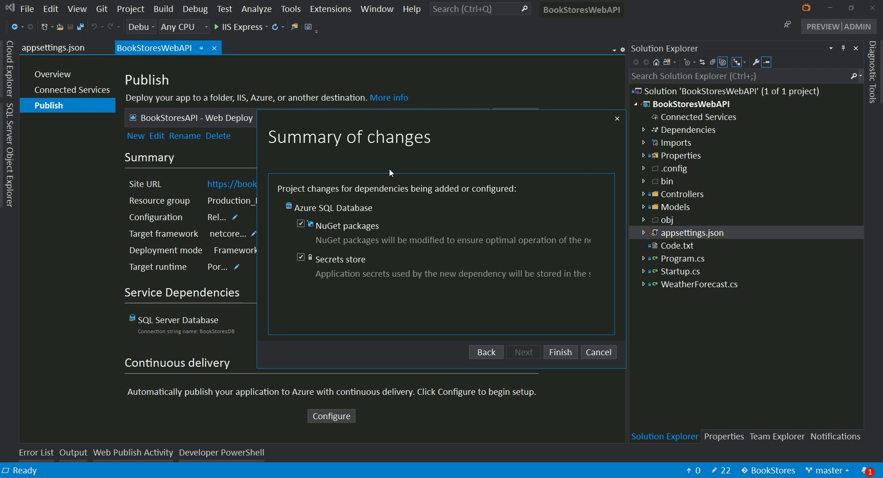
left_click(558, 353)
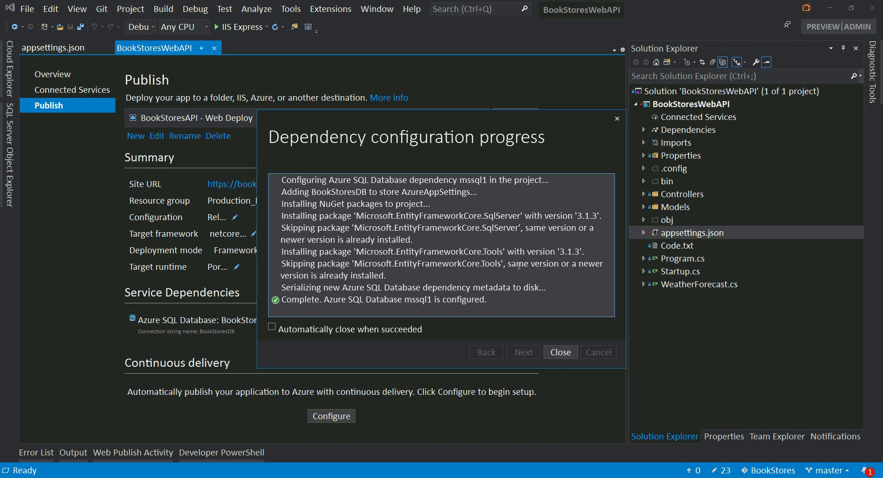
left_click(559, 353)
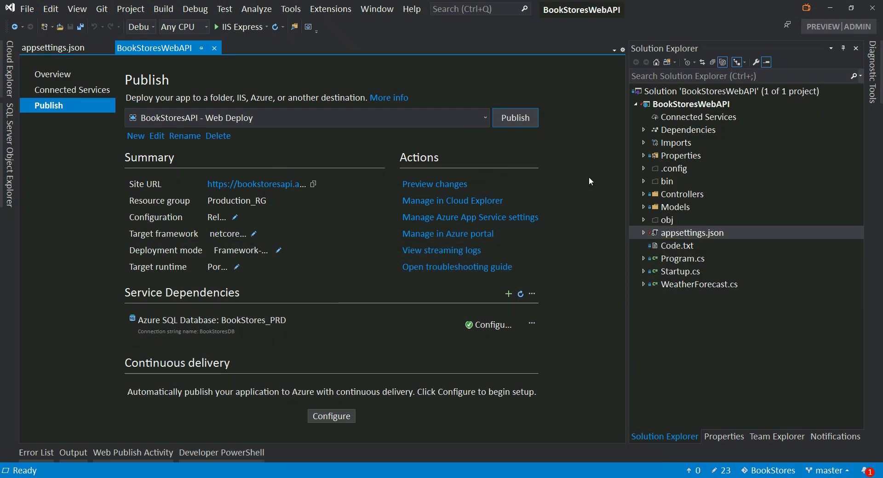
Publish the project with the BookStoresAPI - Web Deploy profile and open the deployed site's /swagger page in the browser
left_click(516, 118)
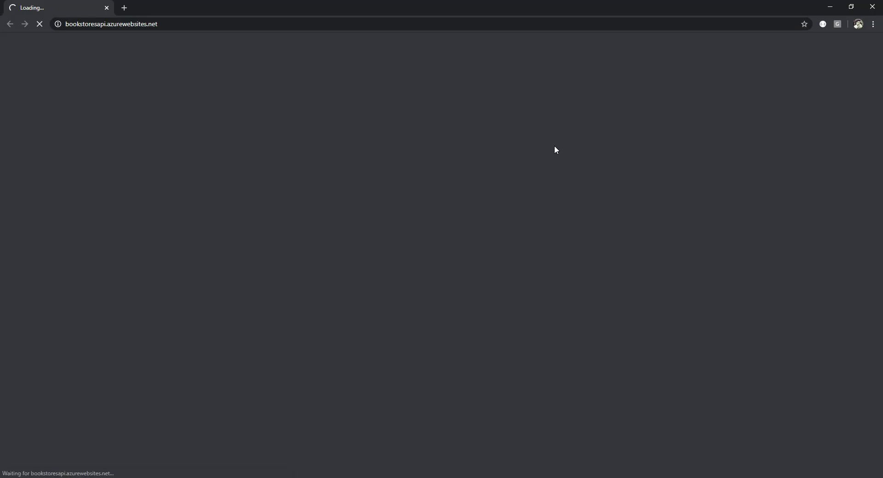
left_click(830, 10)
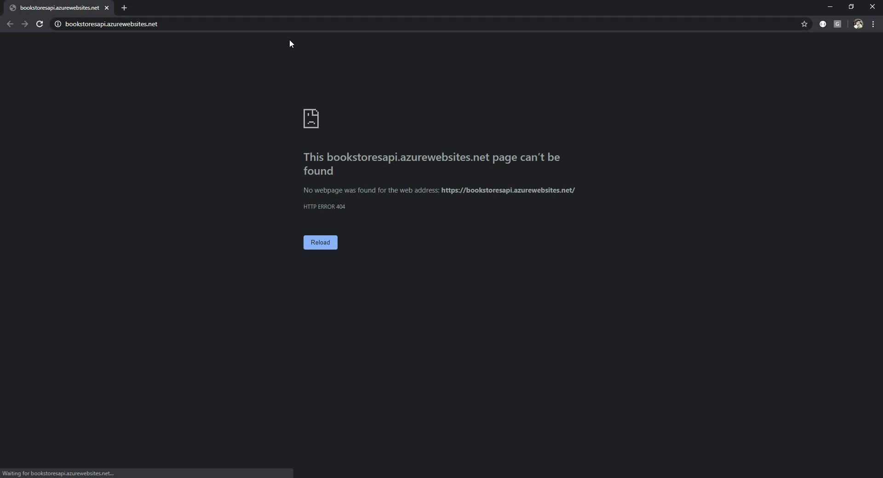
left_click(302, 26)
left_click(302, 26)
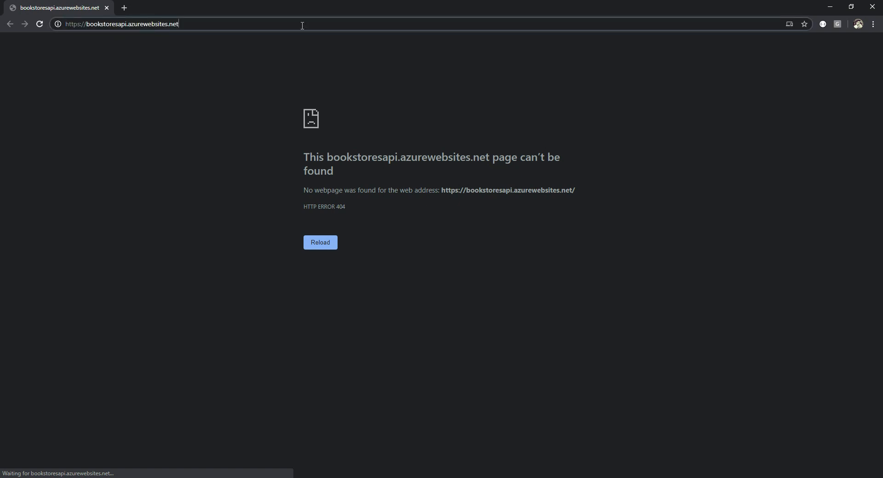
type("/swa")
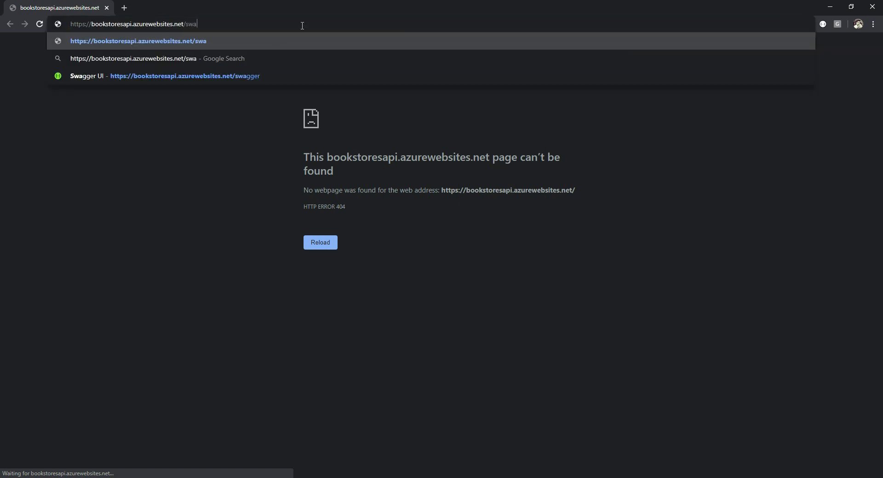
type("gger")
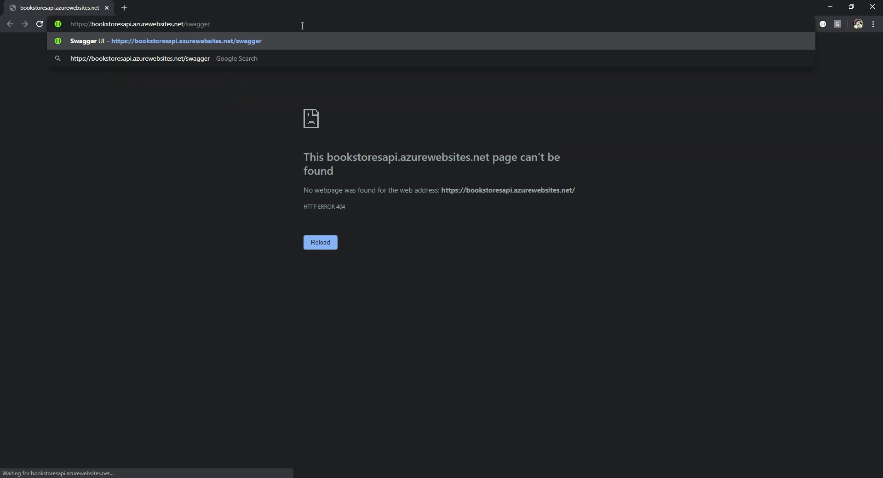
key("Return")
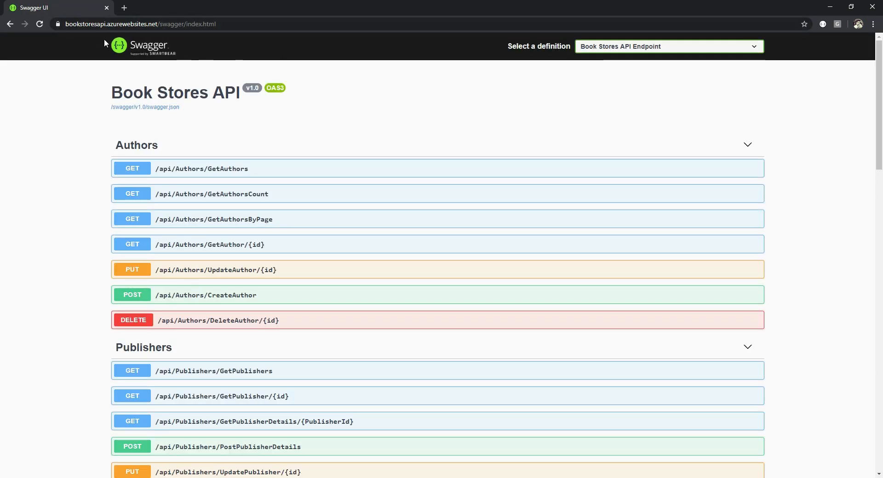
Try out and execute the GET /api/Authors/GetAuthors request, repeating it until a successful response comes back
left_click(224, 170)
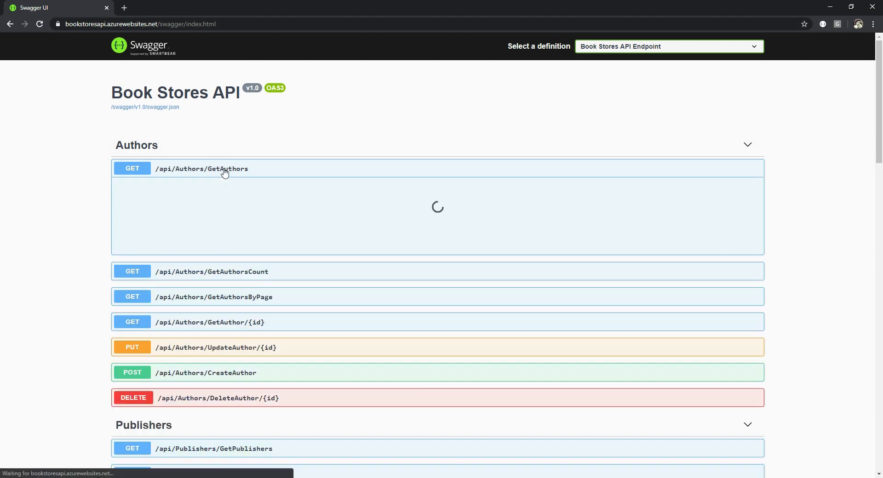
left_click(738, 196)
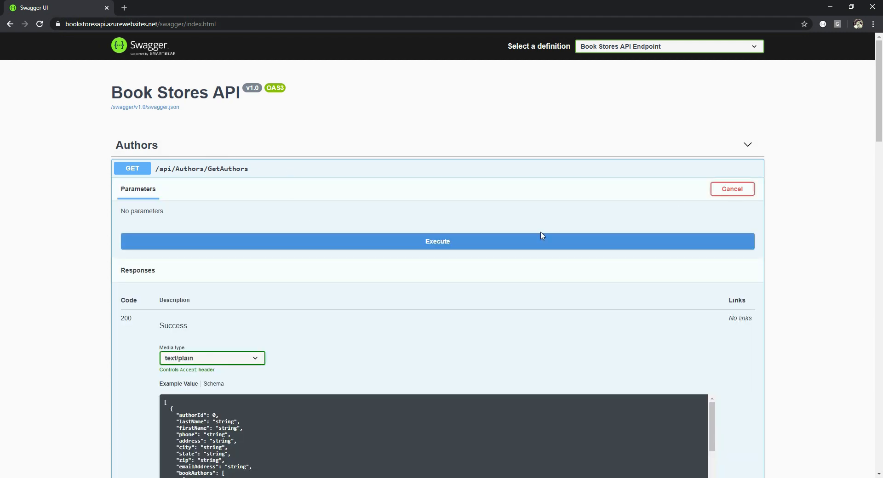
left_click(466, 247)
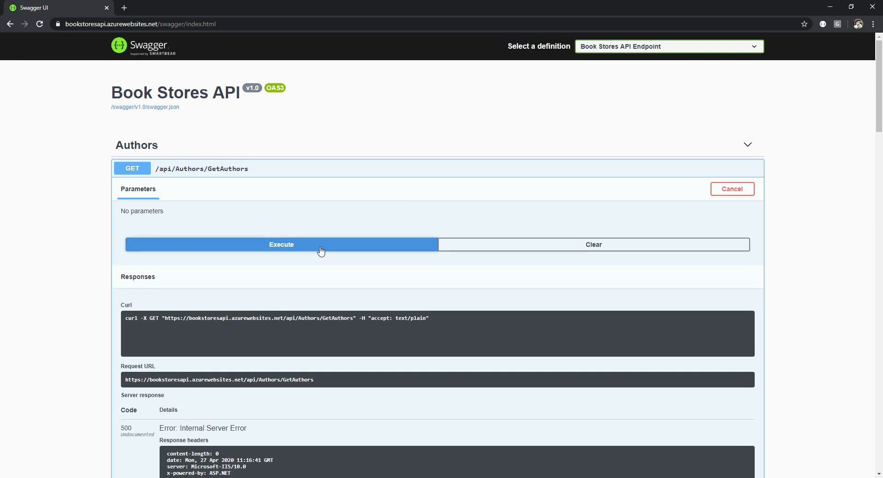
left_click(391, 252)
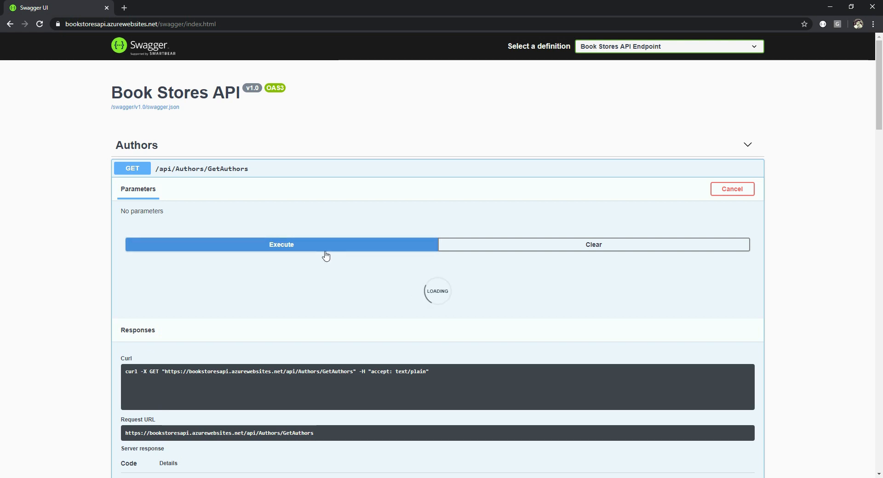
scroll(400, 285, "down", 2)
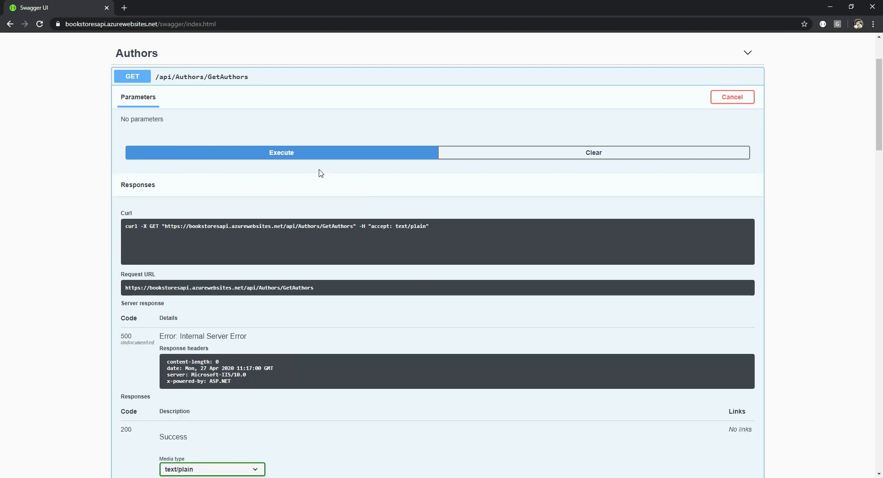
left_click(305, 157)
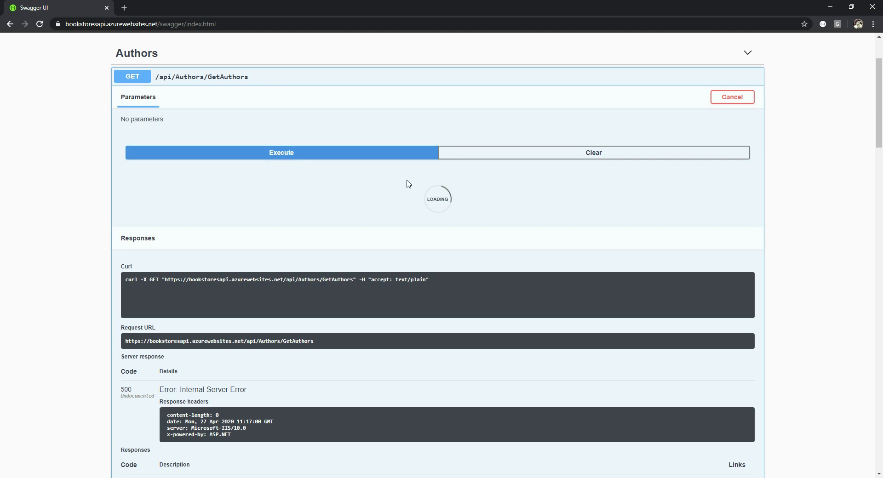
scroll(362, 193, "down", 2)
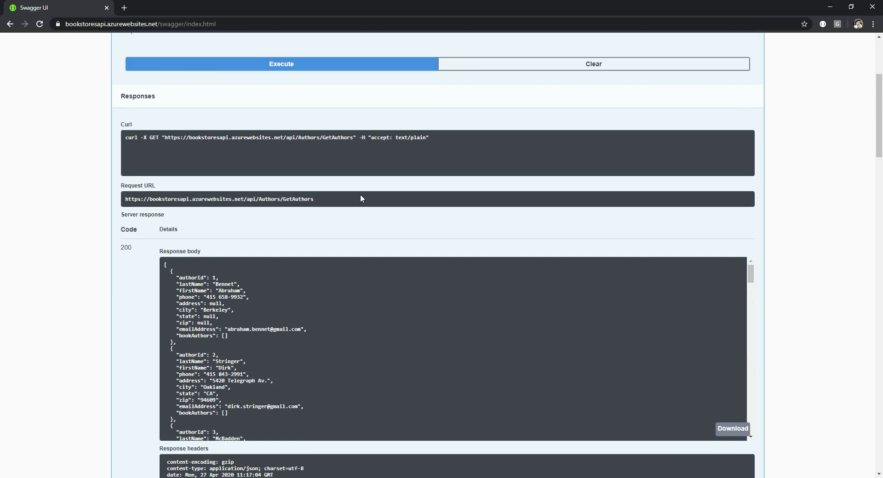
Examine the author records in the GetAuthors response body
left_click_drag(194, 276, 292, 399)
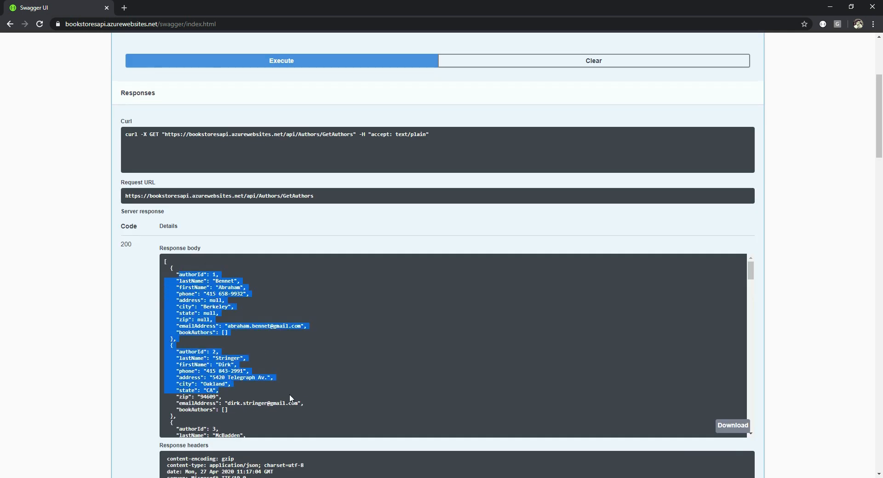
scroll(319, 365, "up", 3)
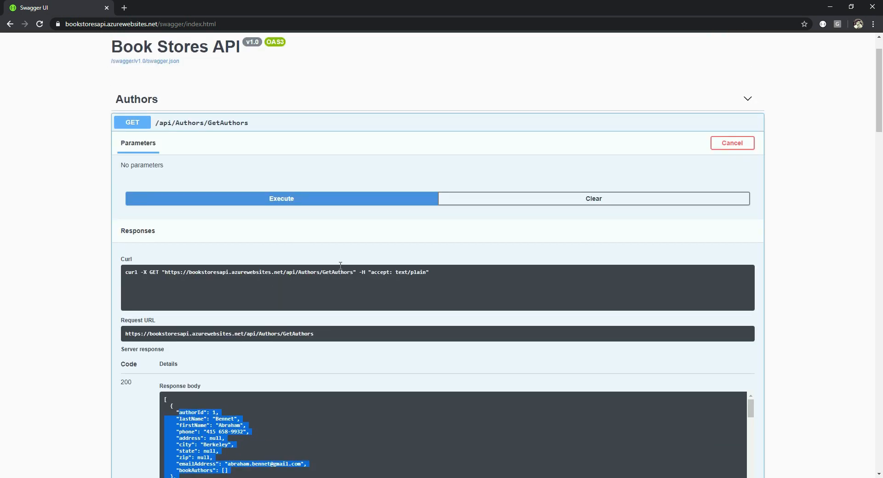
scroll(322, 280, "down", 3)
left_click(223, 282)
left_click_drag(179, 272, 317, 406)
scroll(356, 366, "down", 2)
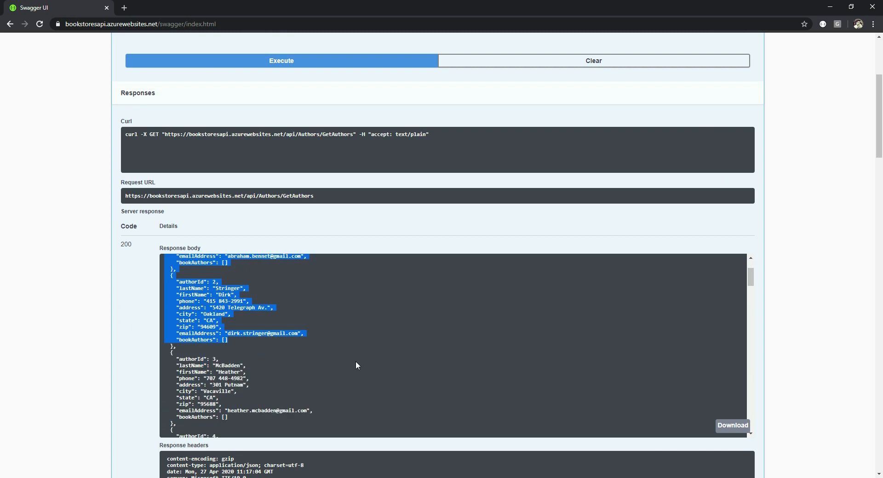
scroll(356, 366, "down", 3)
left_click_drag(200, 277, 220, 400)
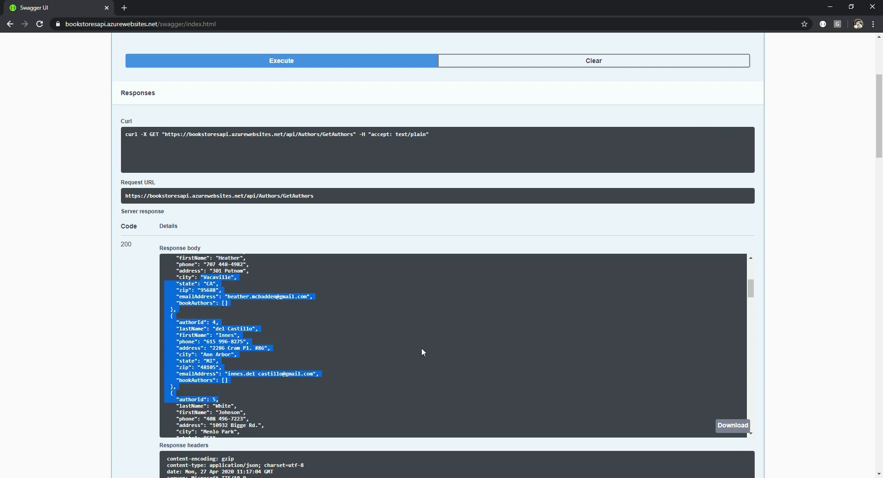
scroll(492, 313, "up", 3)
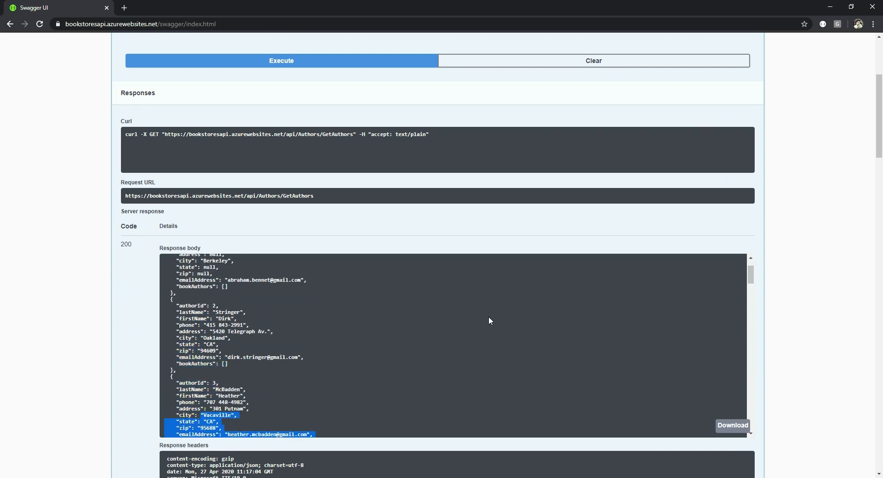
left_click_drag(207, 306, 266, 347)
scroll(380, 355, "up", 1)
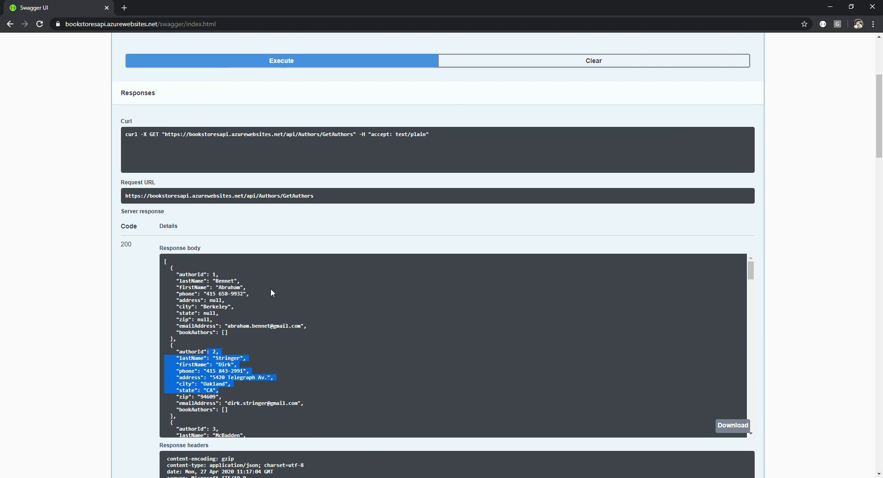
left_click_drag(184, 272, 301, 376)
left_click(391, 368)
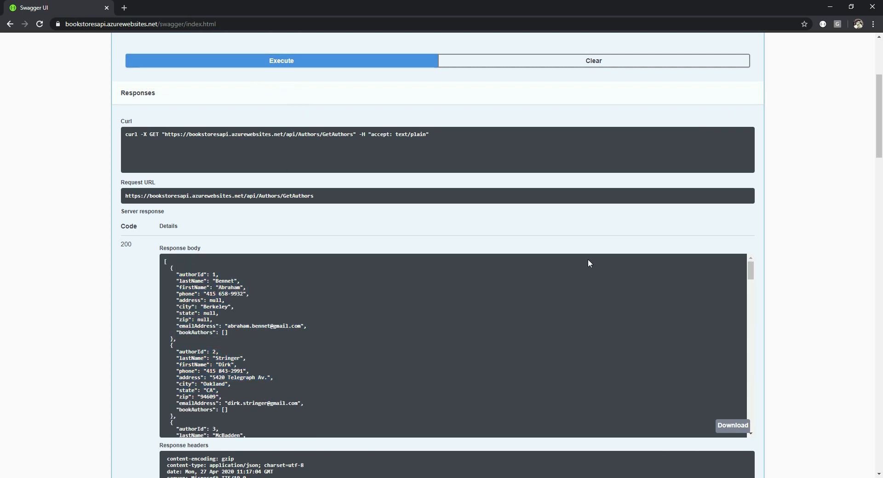
Switch to the Azure portal and view the application settings and connection strings in the BookStoresAPI configuration
left_click(828, 7)
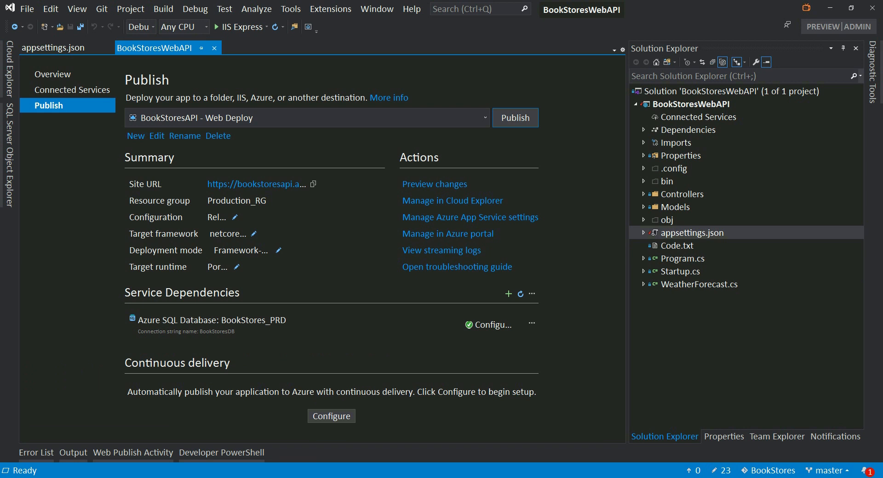
left_click(331, 477)
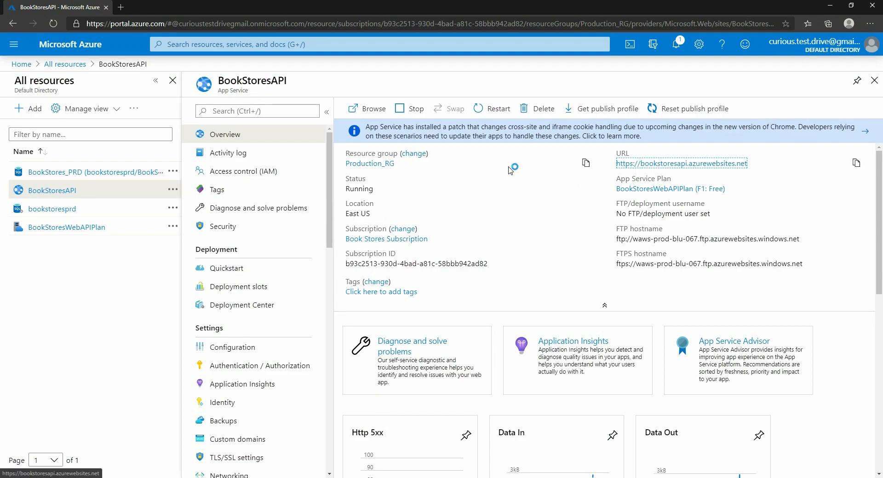
left_click(155, 80)
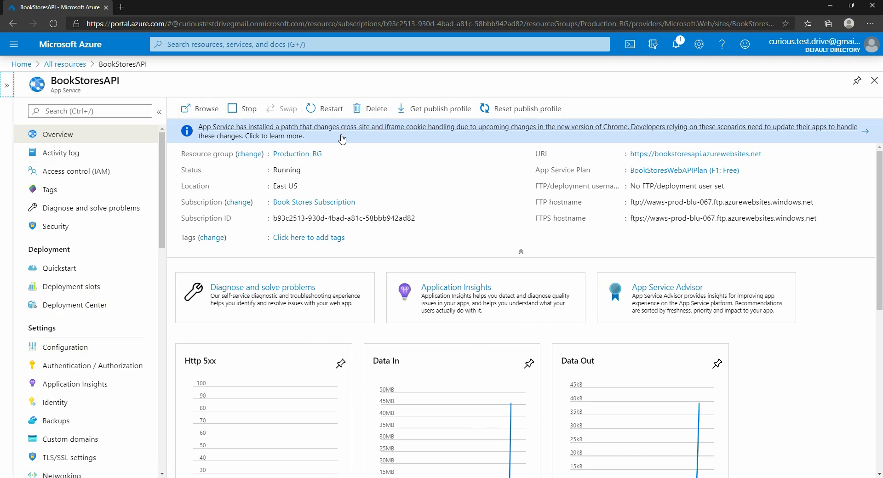
left_click(61, 349)
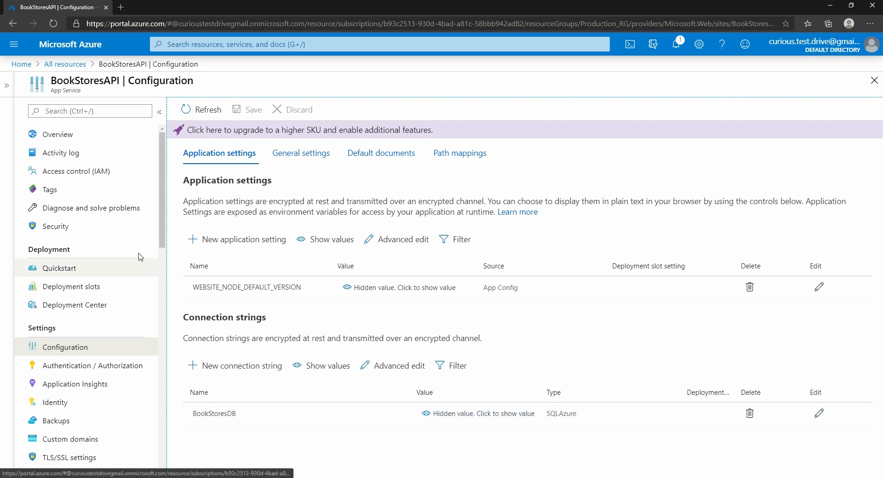
Check the Scale out page of the BookStoresAPI app service and of the BookStoresWebAPIPlan service plan
scroll(106, 317, "down", 3)
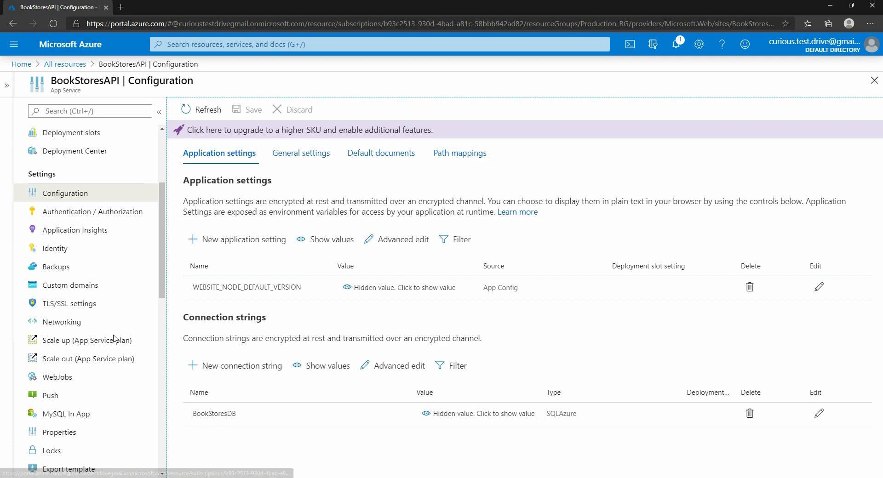
left_click(77, 362)
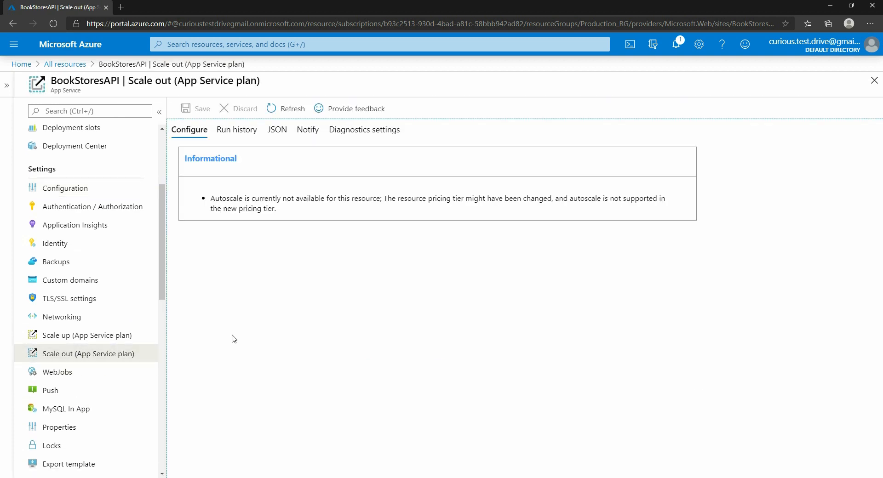
left_click(6, 85)
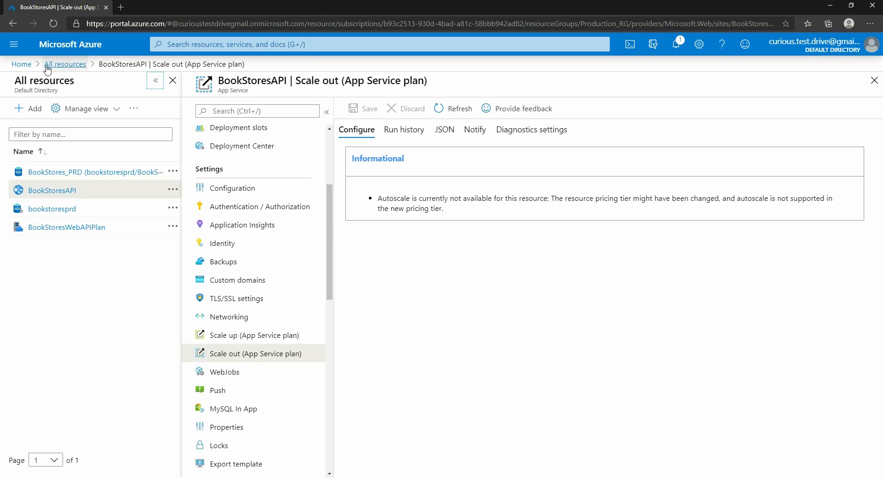
left_click(21, 65)
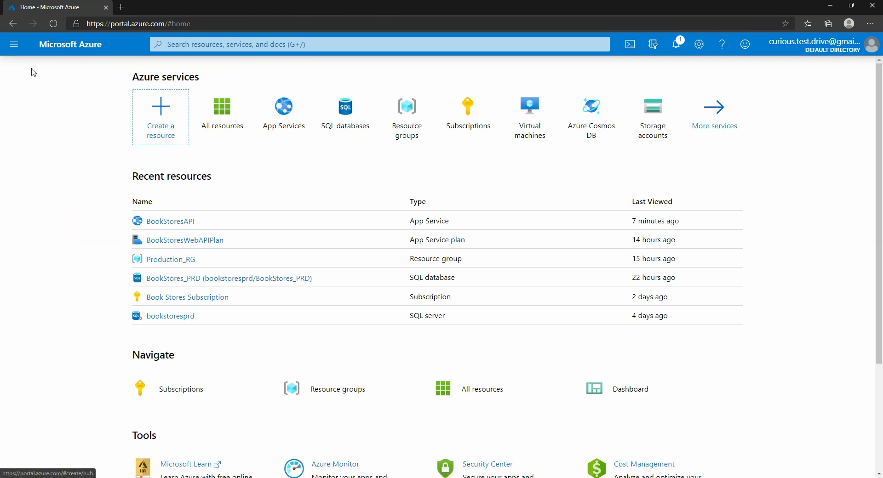
left_click(191, 240)
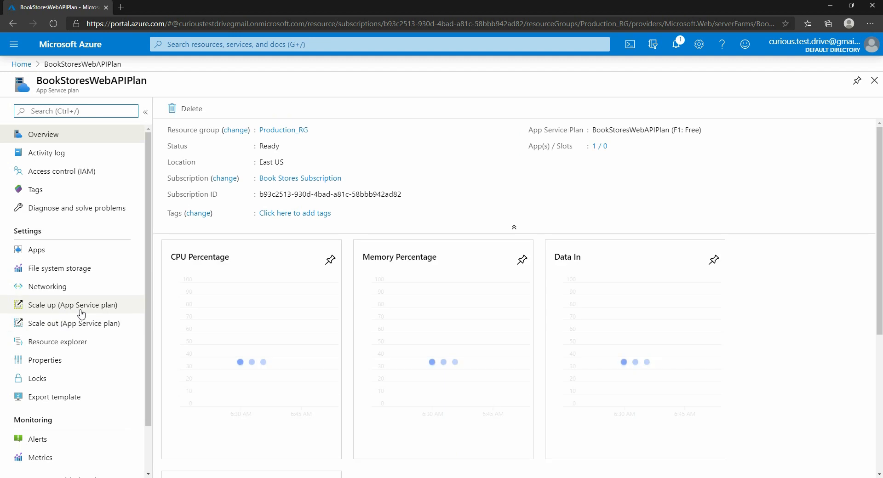
left_click(68, 326)
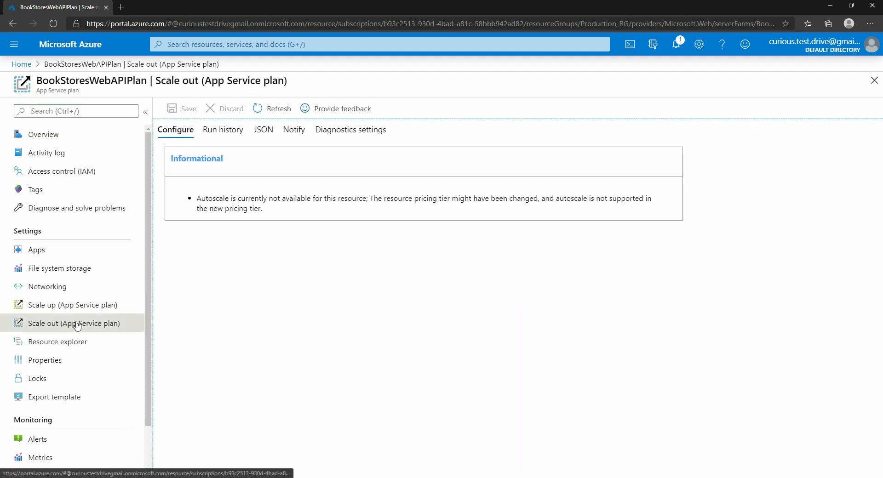
Review the Dev / Test and Production pricing tiers for scaling up BookStoresWebAPIPlan
left_click(92, 307)
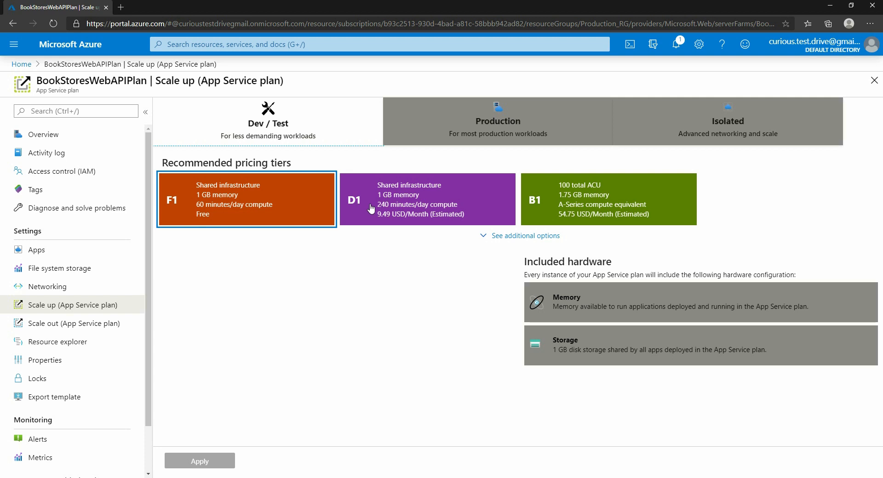
left_click(524, 124)
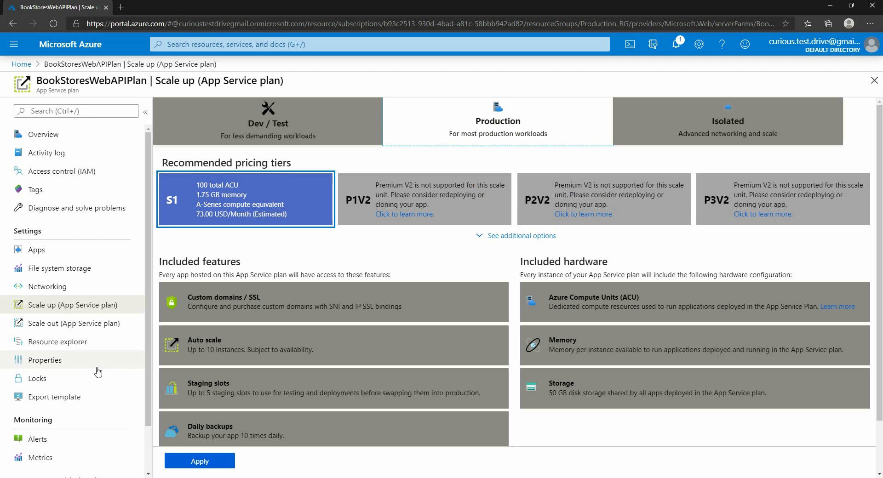
scroll(122, 358, "down", 1)
scroll(122, 358, "up", 1)
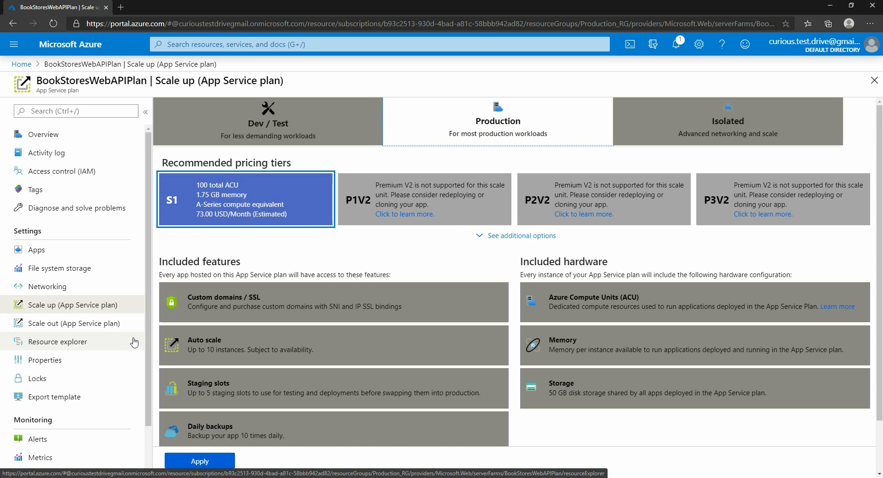
Return to the Azure portal home, switch to the Google Slides presentation and advance to the "Question of the tutorial" slide
left_click(20, 68)
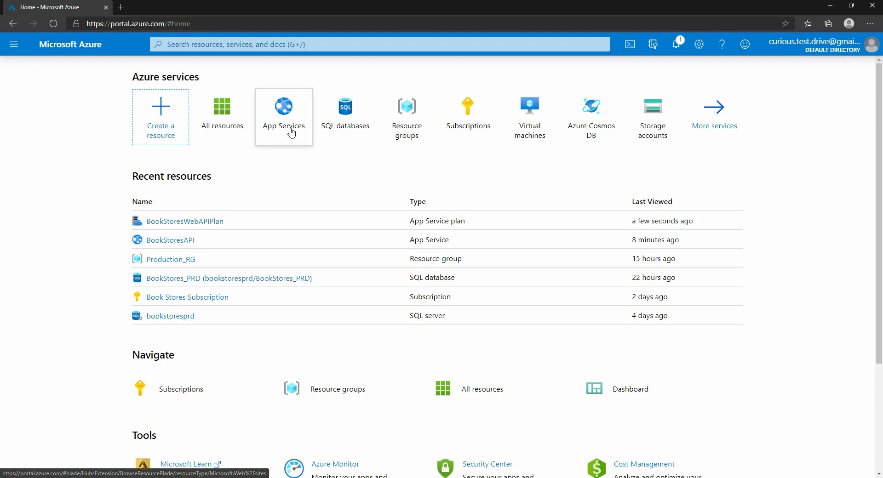
left_click(257, 477)
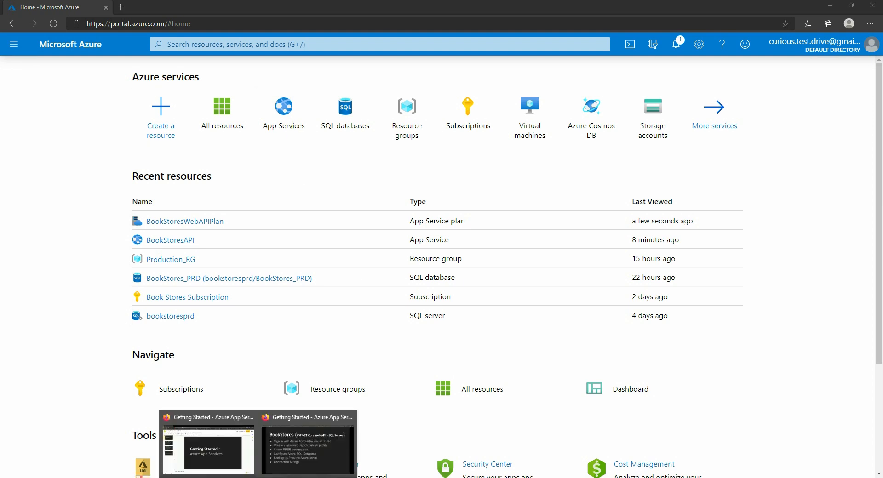
left_click(321, 468)
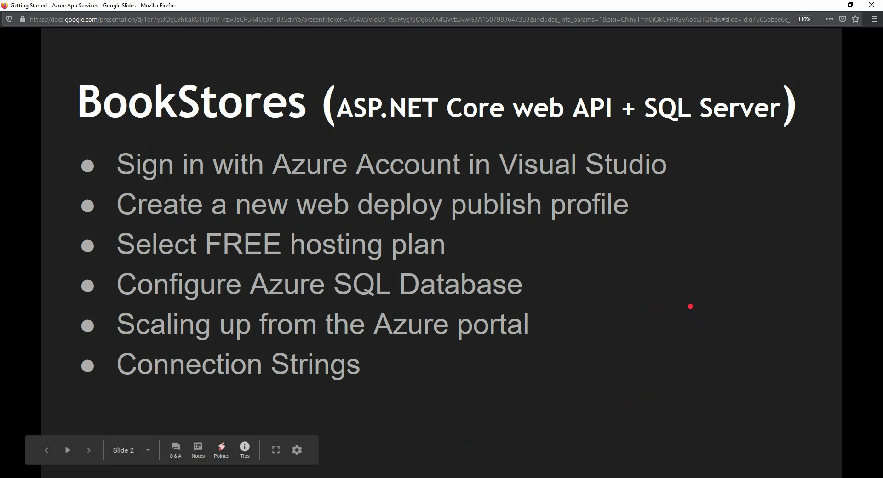
key("Right")
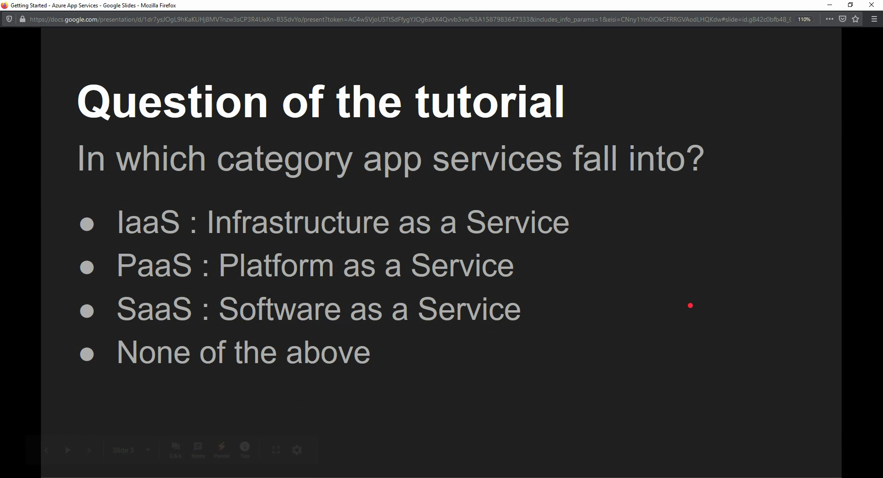